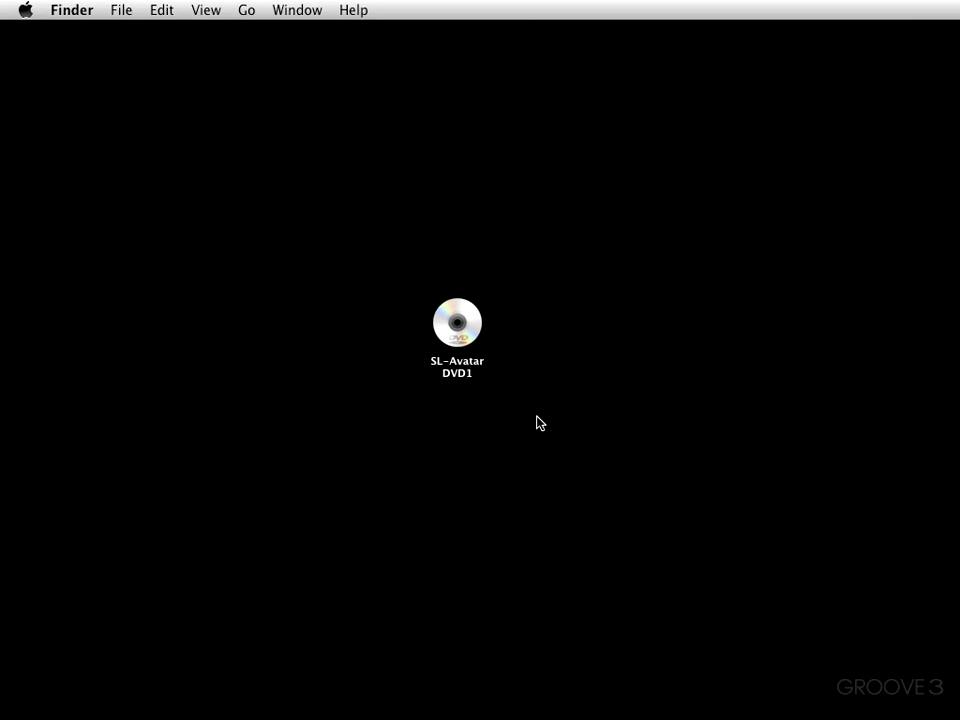
# Select the SL-Avatar DVD1 disc icon on the desktop and open it.
pyautogui.moveTo(540, 443); pyautogui.dragTo(353, 236)
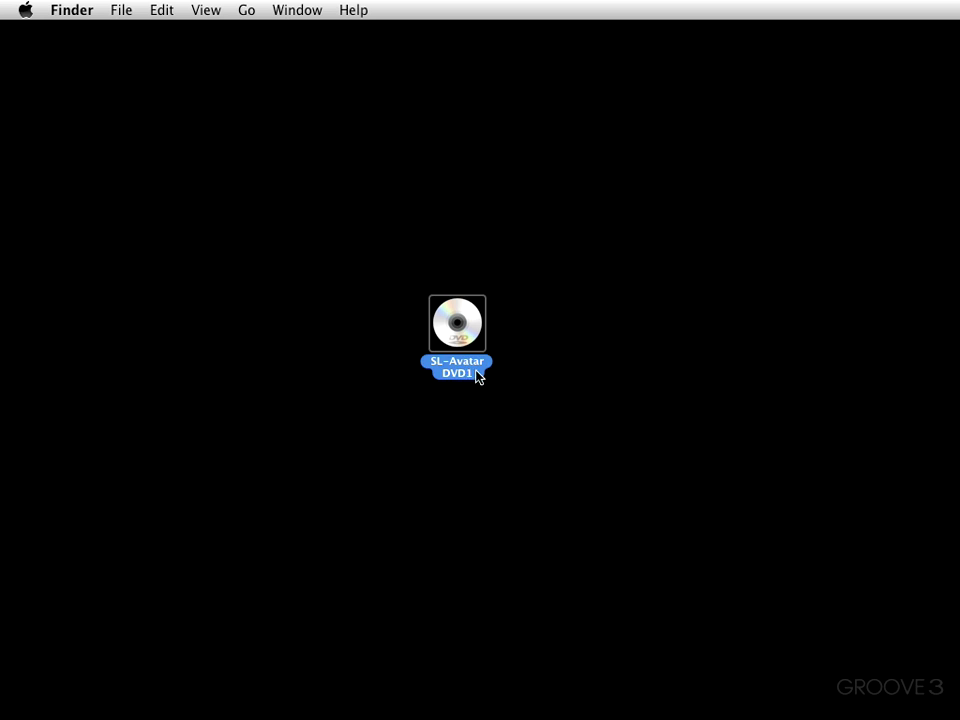
pyautogui.click(510, 406)
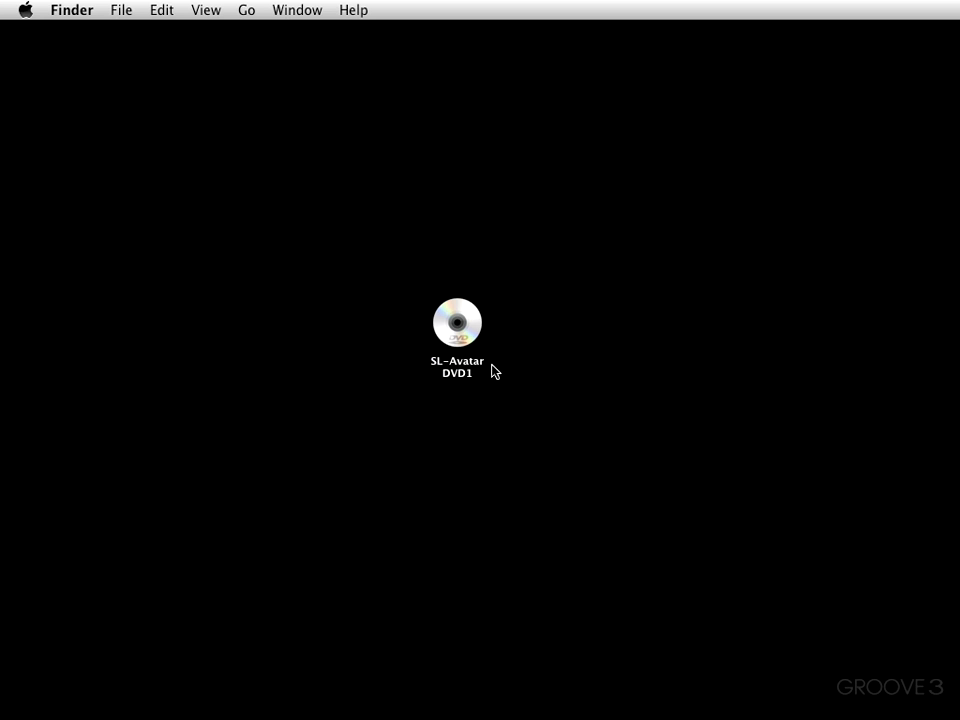
pyautogui.click(468, 336)
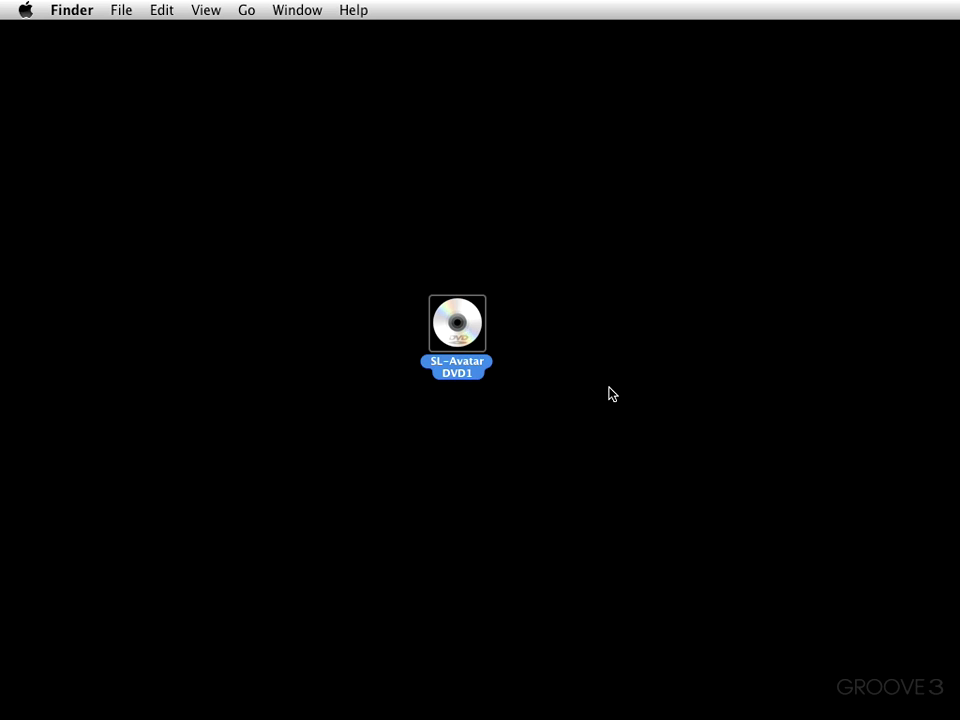
pyautogui.doubleClick(474, 332)
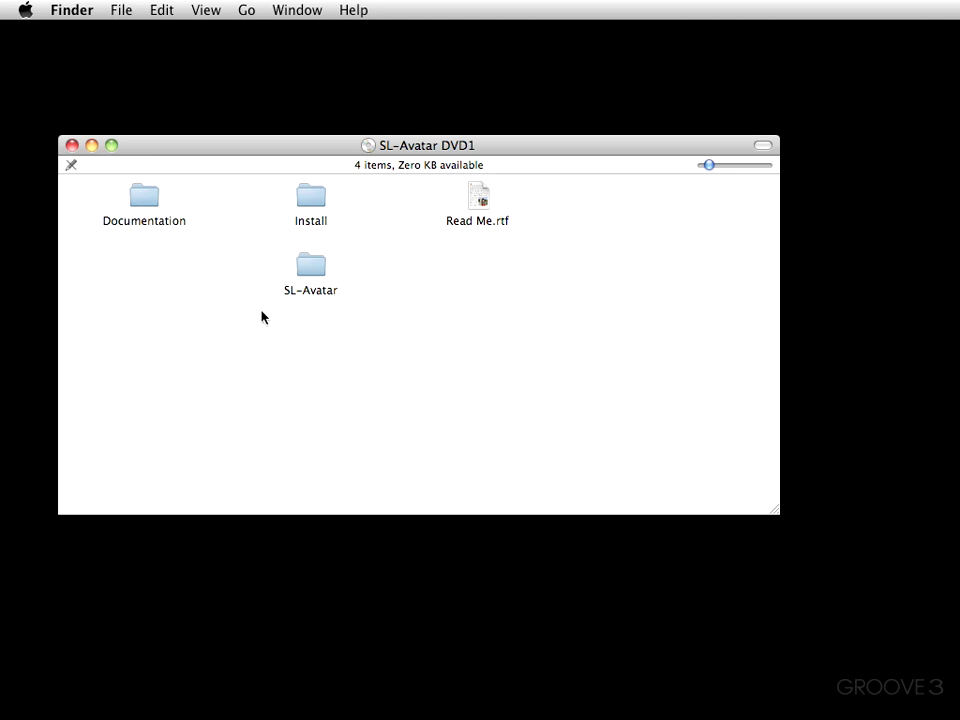
# Preview the EZplayer pro manual, Superior Drummer FX Guide and Operation Manual, and Toontrack solo manual.
pyautogui.doubleClick(144, 199)
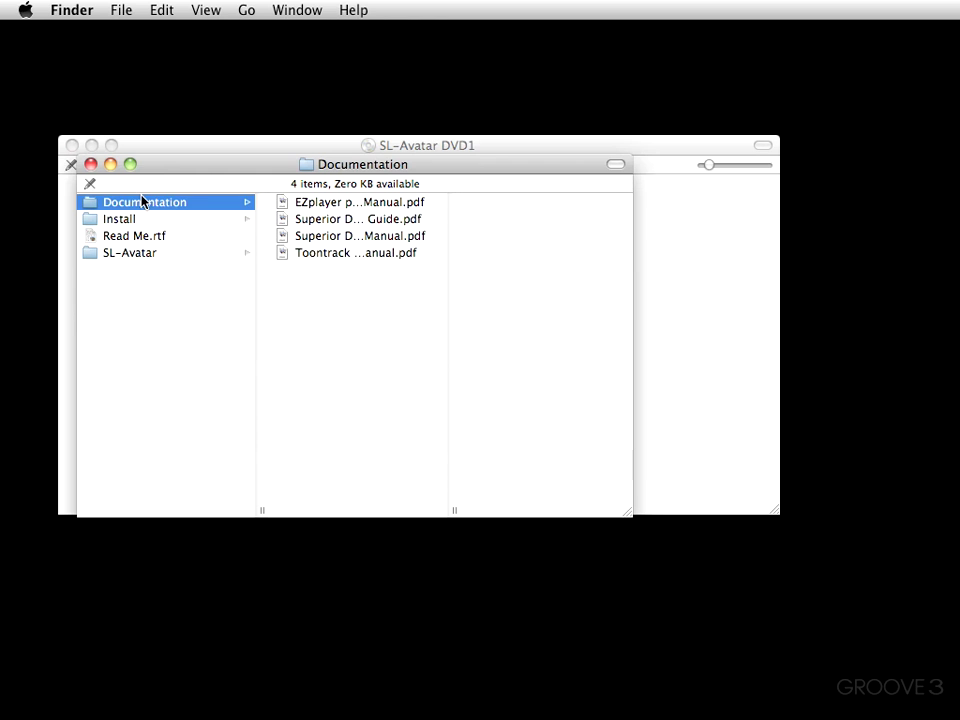
pyautogui.click(318, 206)
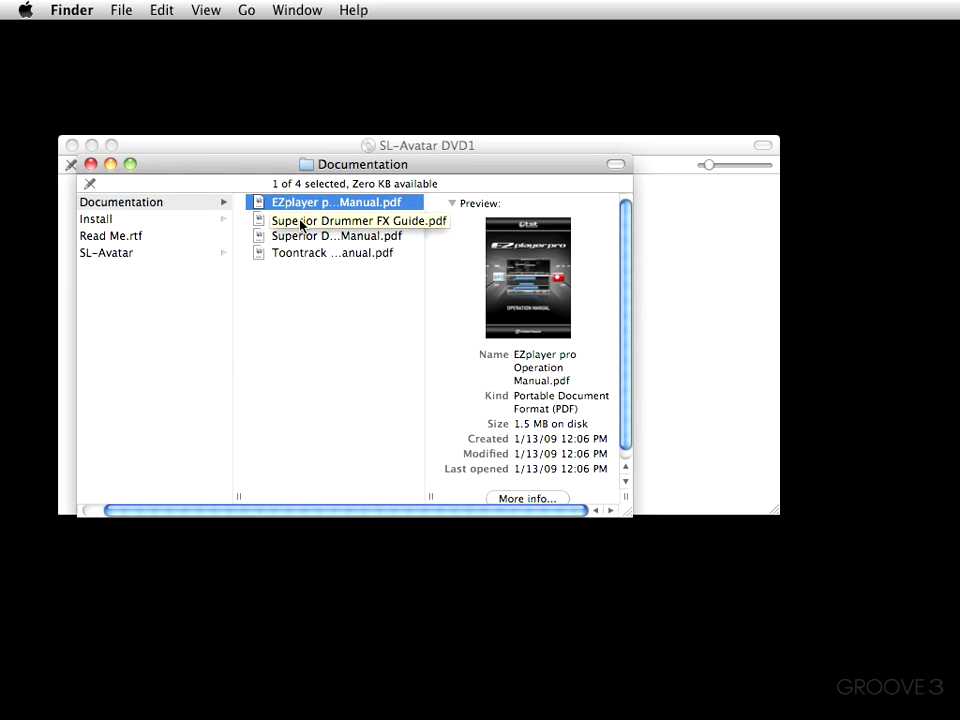
pyautogui.click(300, 225)
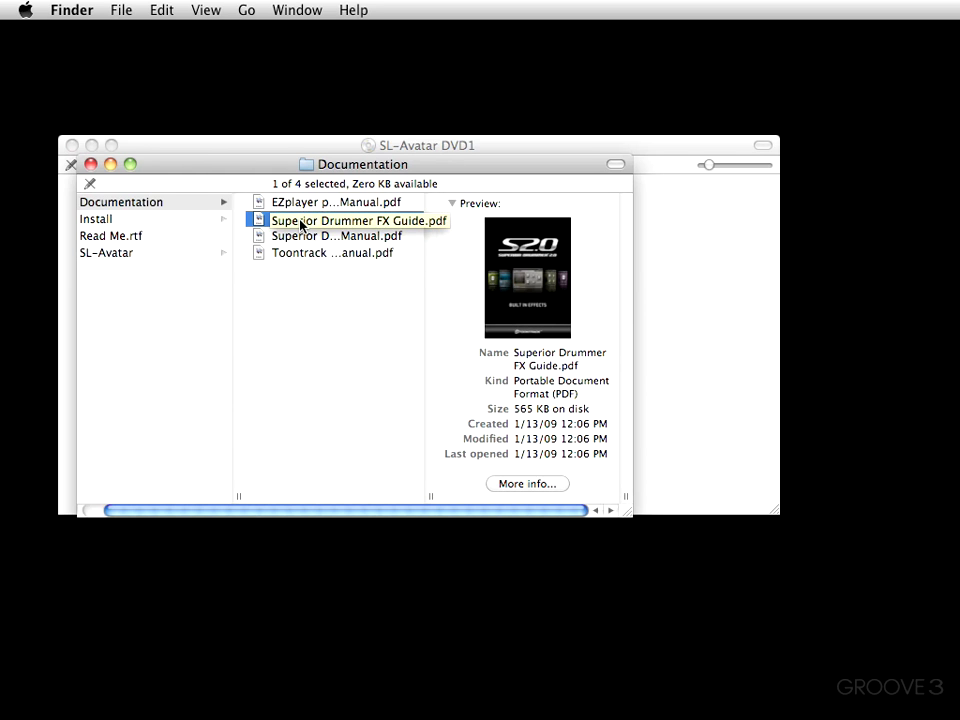
pyautogui.moveTo(482, 298)
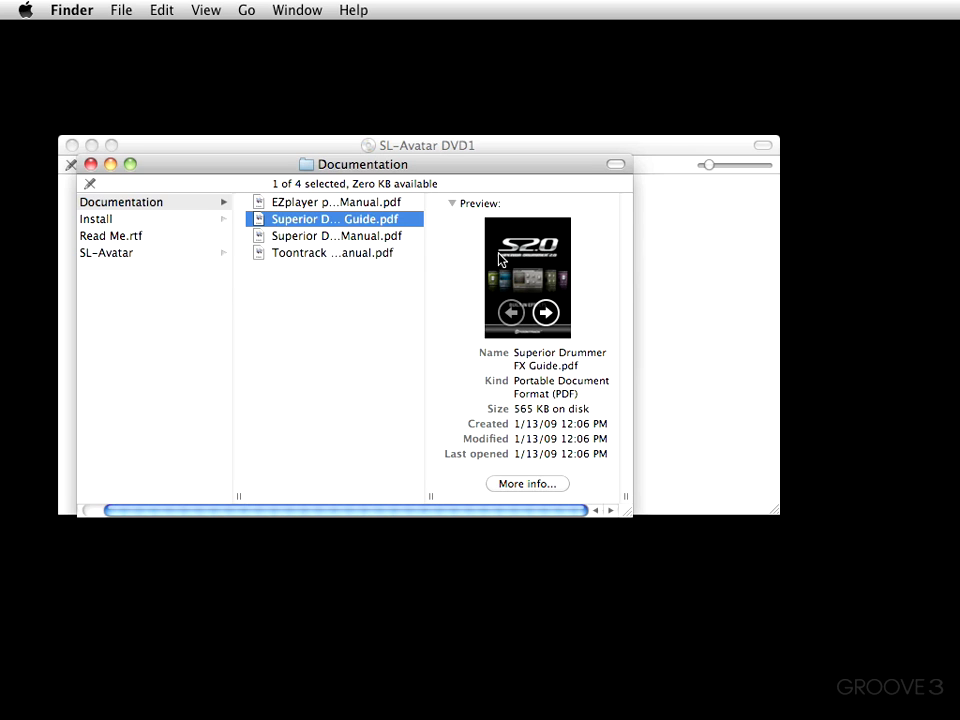
pyautogui.click(299, 240)
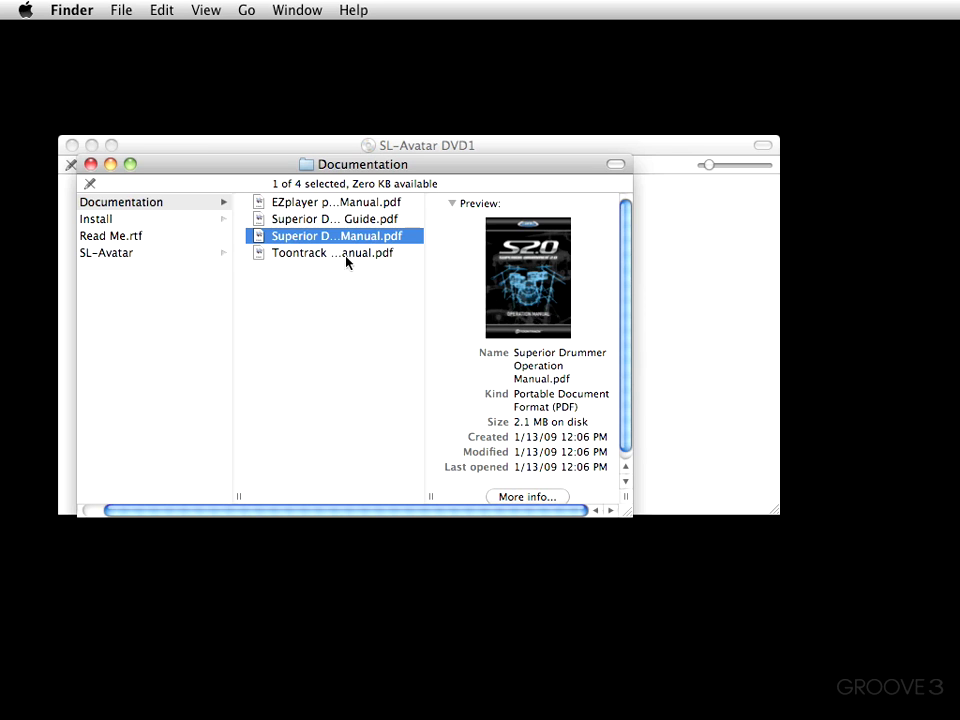
pyautogui.click(346, 254)
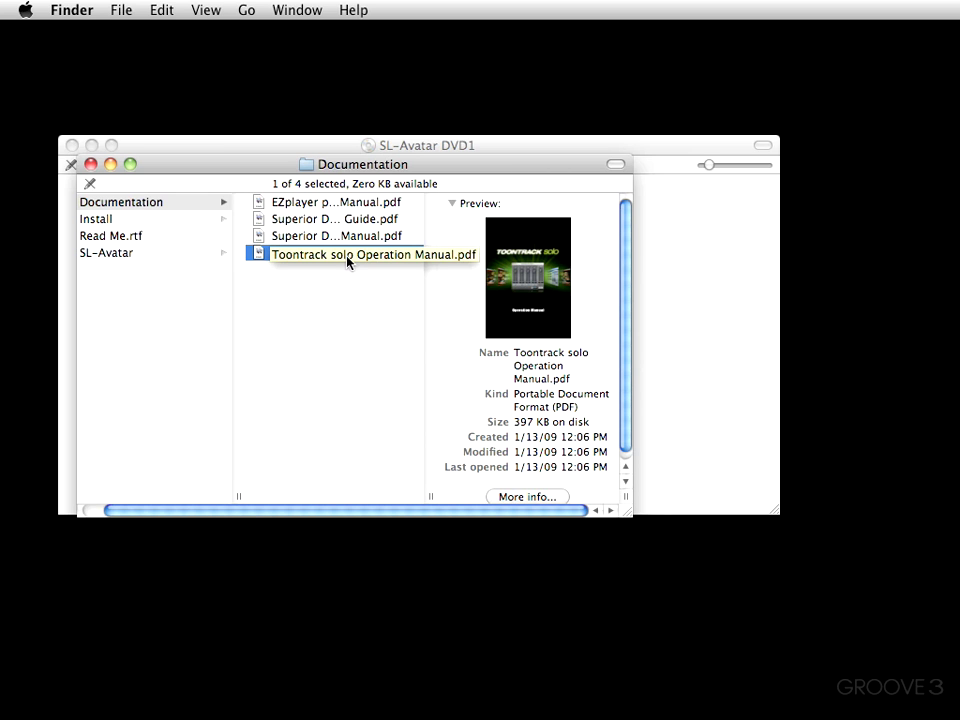
pyautogui.click(110, 205)
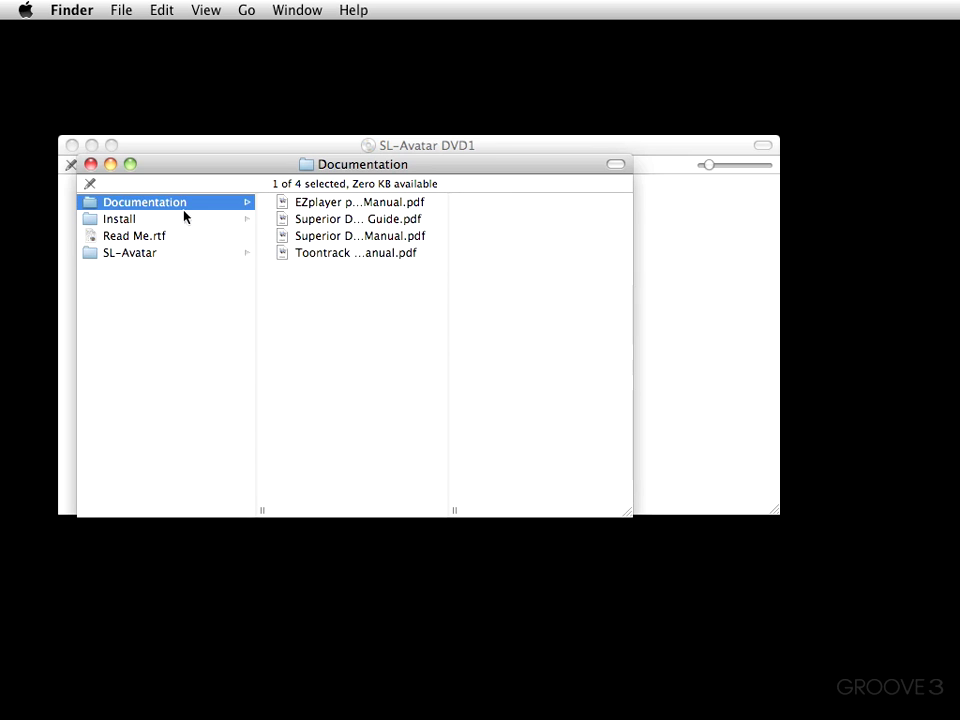
# Browse the Mac and Windows EZplayer pro installers in the Install folder.
pyautogui.click(108, 221)
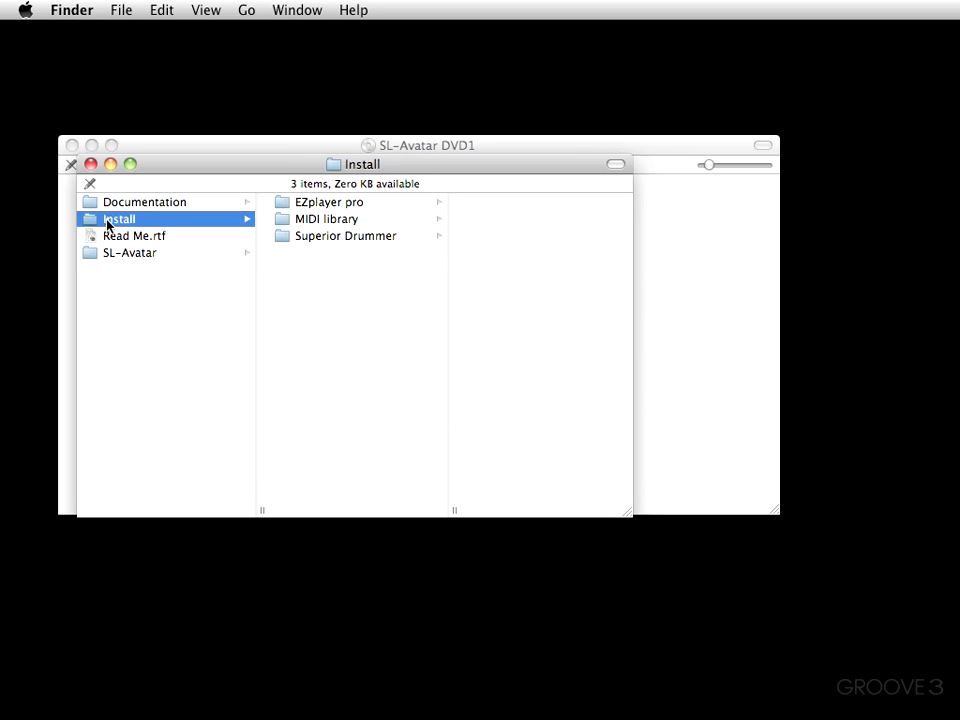
pyautogui.click(303, 206)
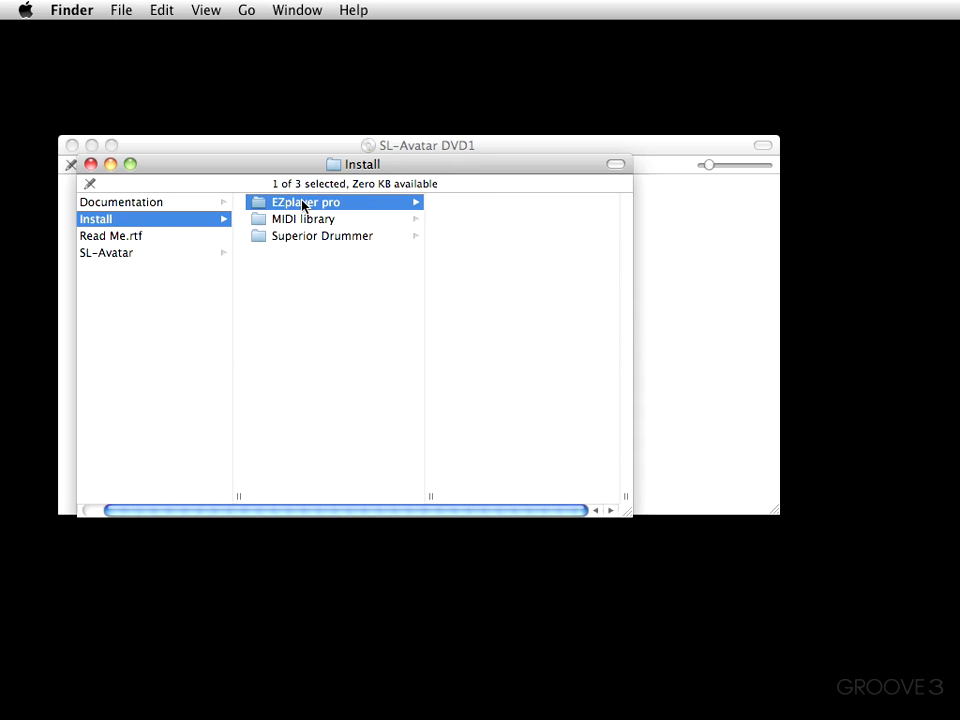
pyautogui.click(471, 207)
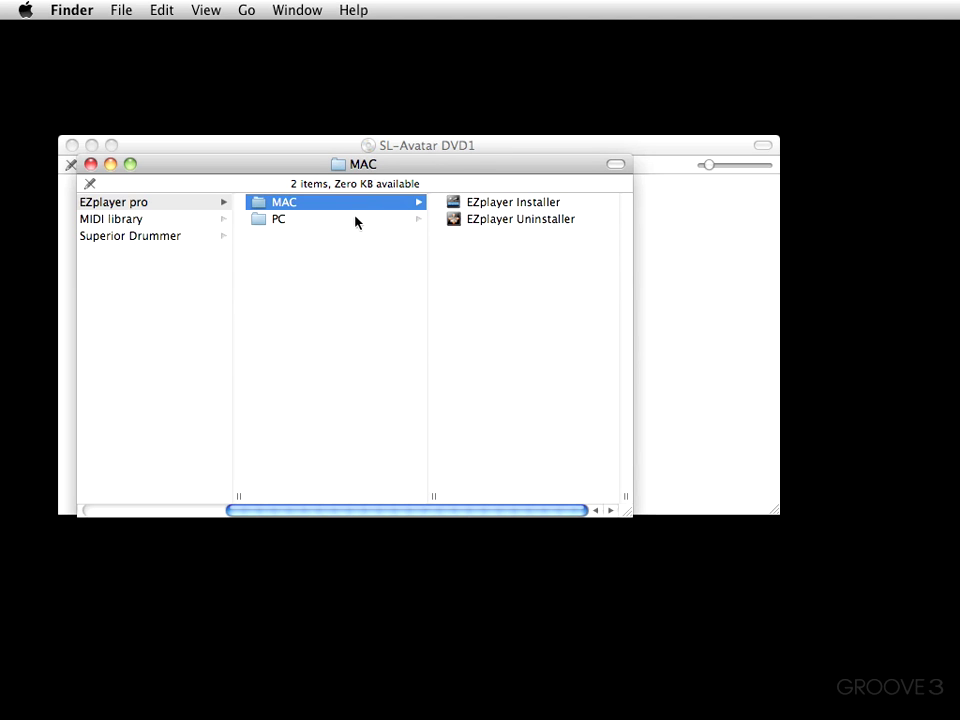
pyautogui.click(276, 224)
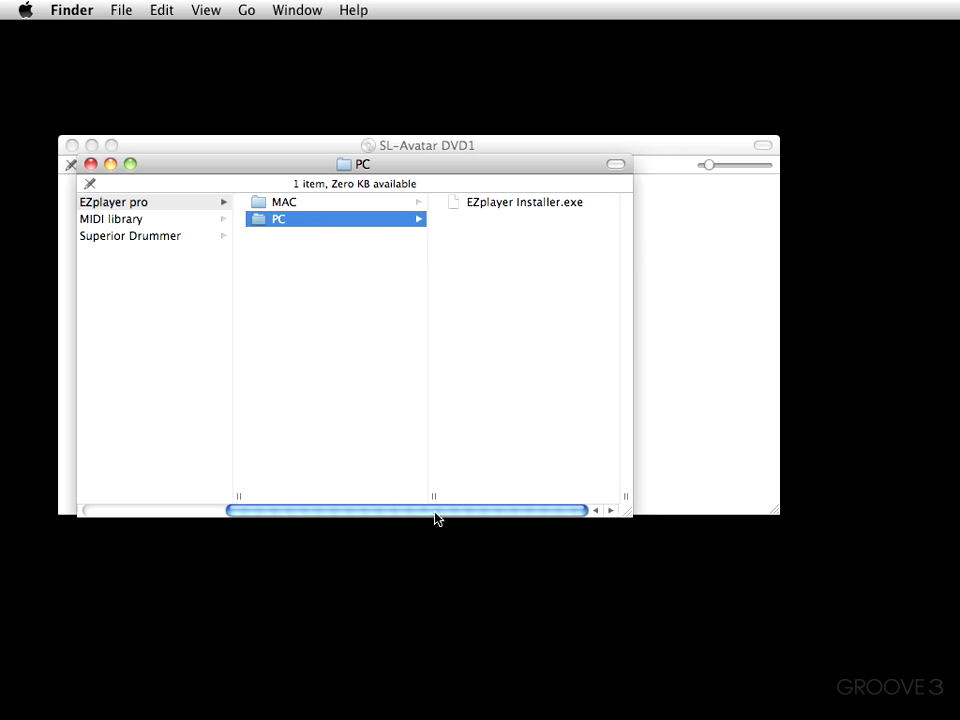
pyautogui.moveTo(405, 515); pyautogui.dragTo(312, 515)
# Look through the MIDI library and the Mac and Windows Superior Drummer installers.
pyautogui.click(241, 217)
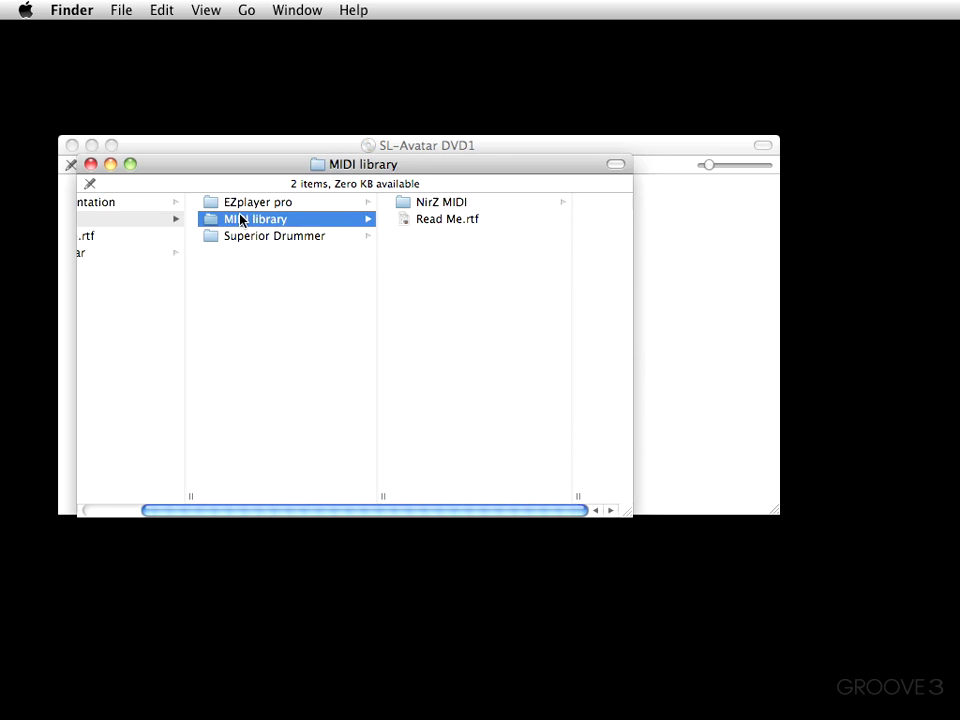
pyautogui.click(416, 203)
pyautogui.click(146, 240)
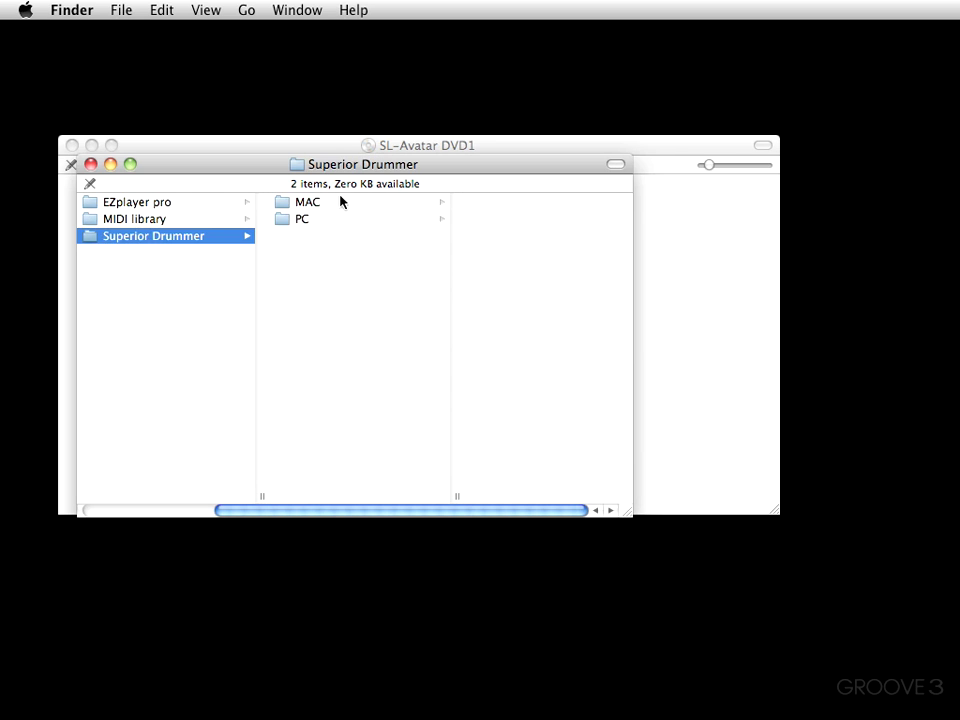
pyautogui.click(311, 202)
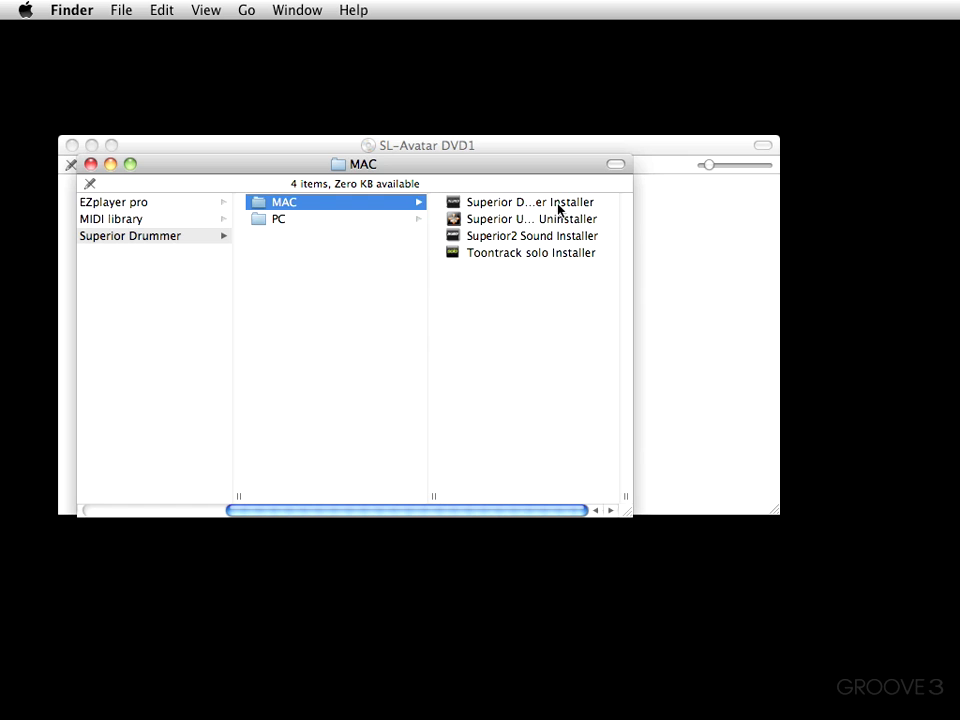
pyautogui.click(283, 222)
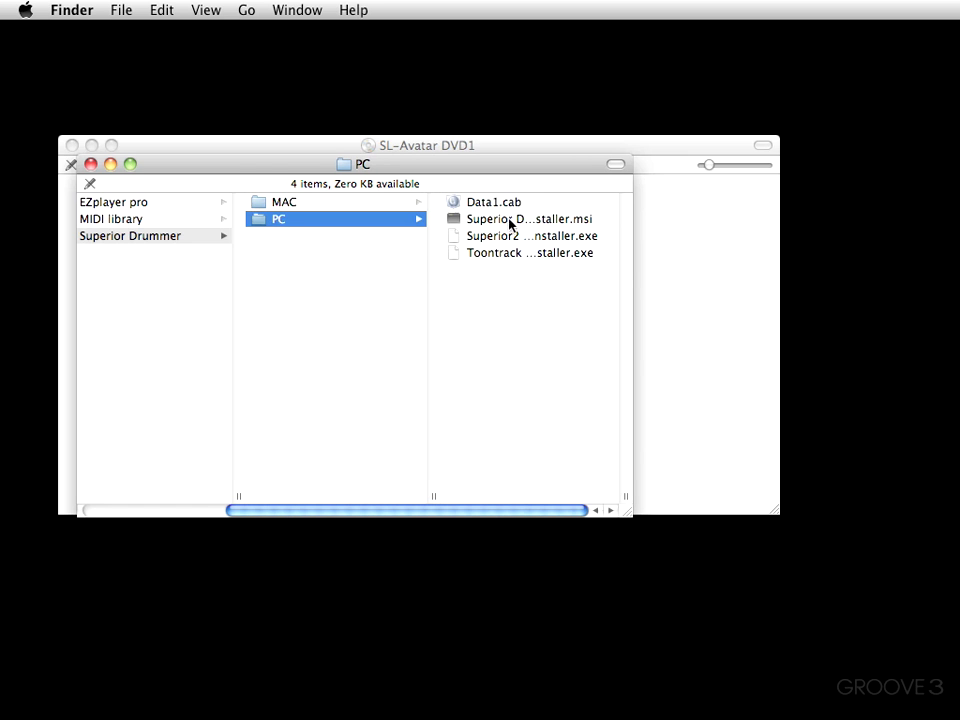
# Widen the window, scroll back, and open the disc's Read Me.rtf.
pyautogui.moveTo(617, 512); pyautogui.dragTo(735, 513)
pyautogui.hscroll(-5, 660, 512)
pyautogui.click(117, 238)
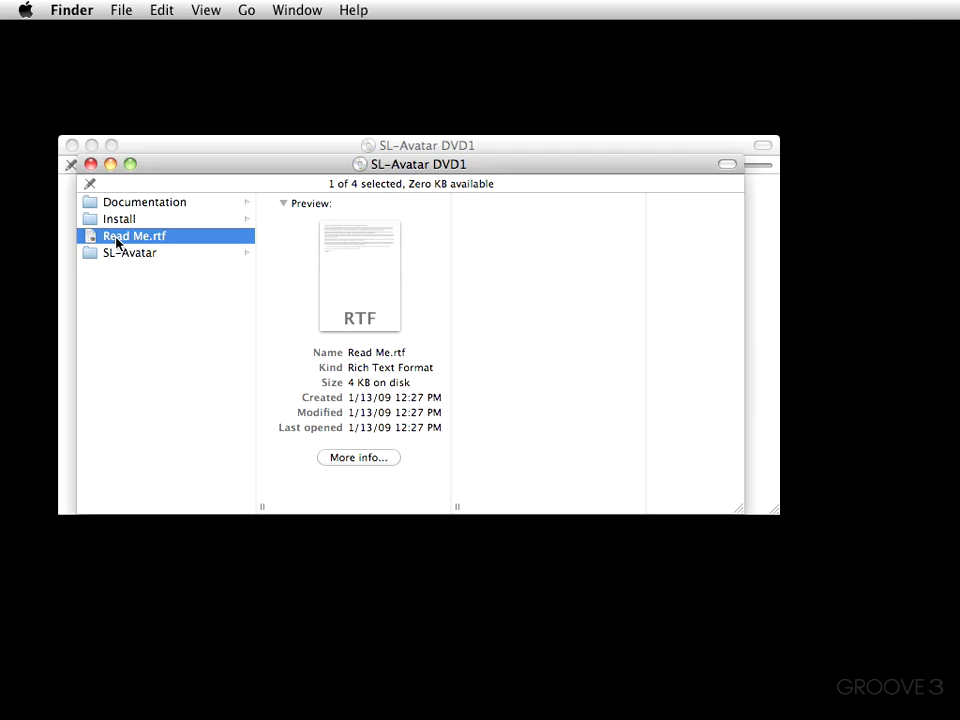
pyautogui.doubleClick(117, 240)
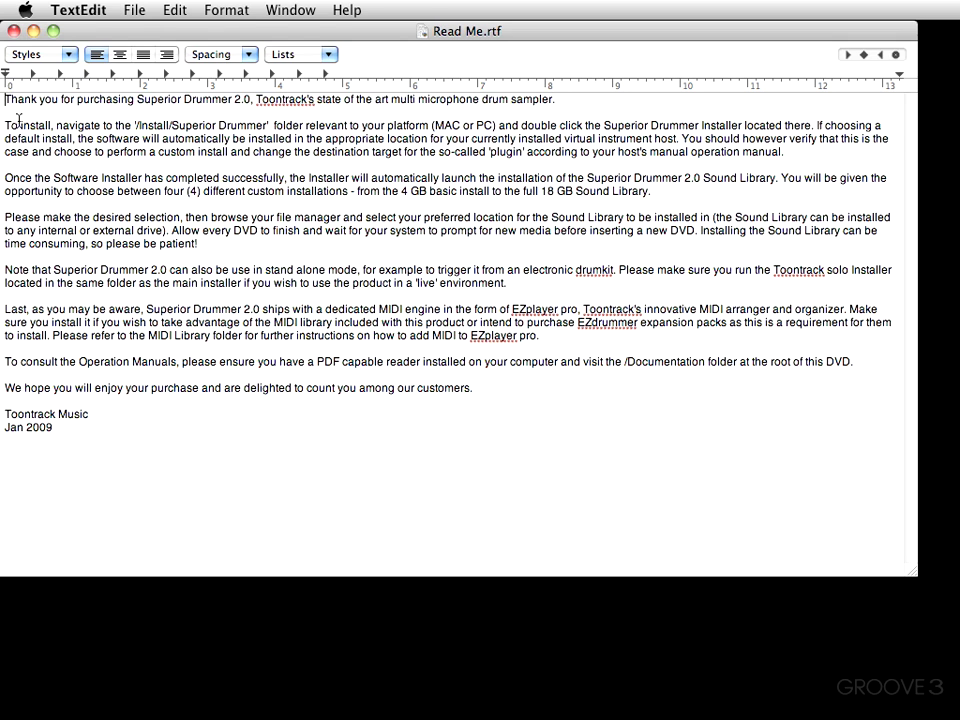
# Highlight the install and library-location paragraphs in the Read Me, then quit TextEdit.
pyautogui.moveTo(6, 125); pyautogui.dragTo(321, 152)
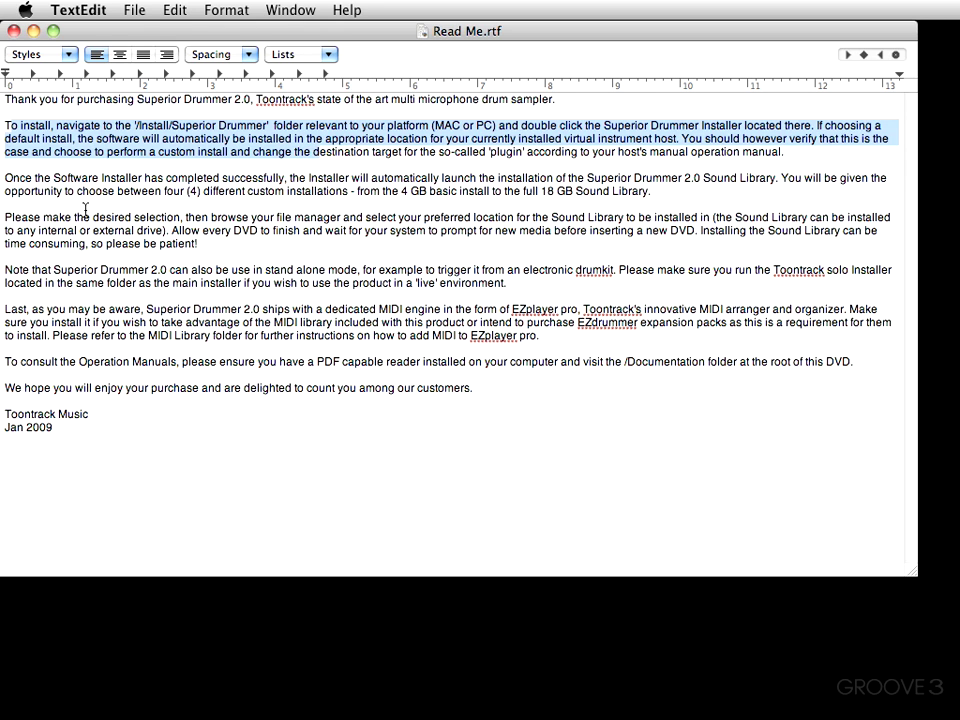
pyautogui.moveTo(42, 216); pyautogui.dragTo(182, 268)
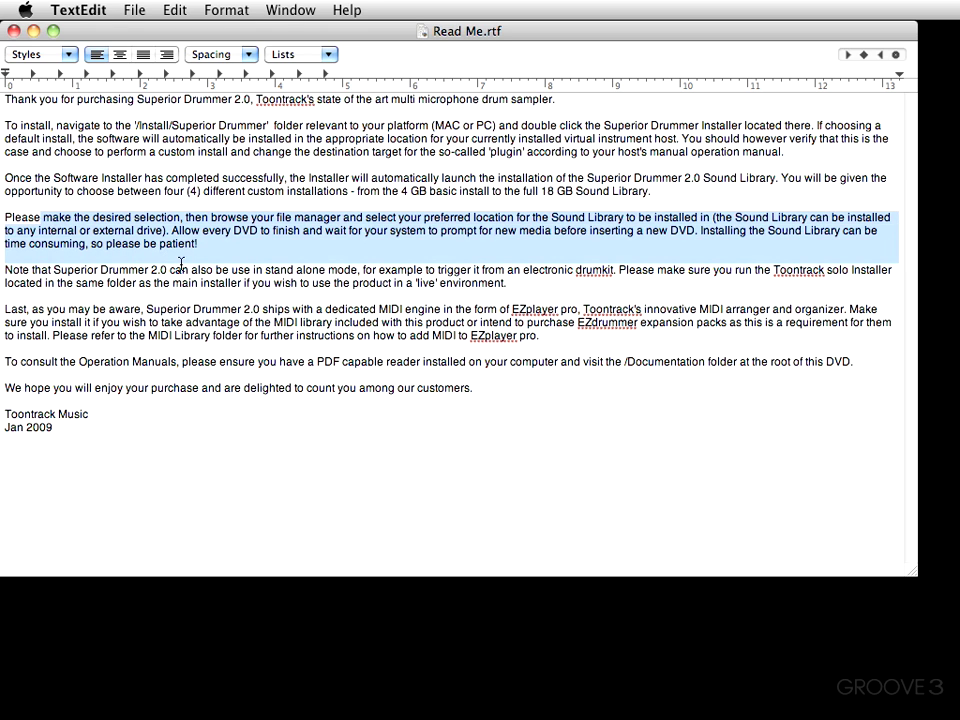
pyautogui.click(48, 10)
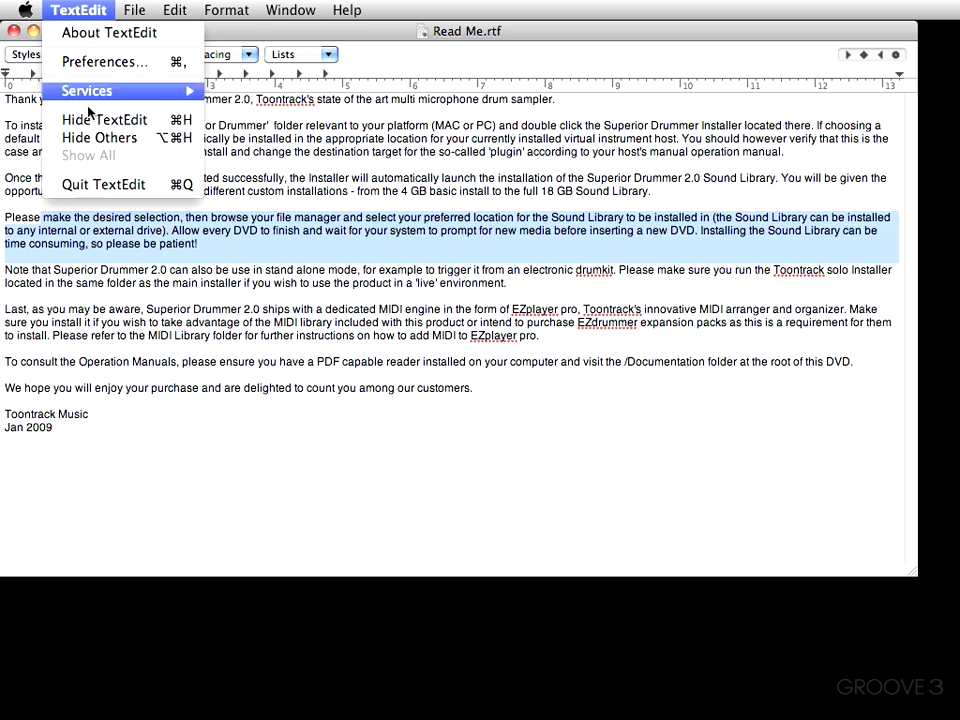
pyautogui.click(115, 186)
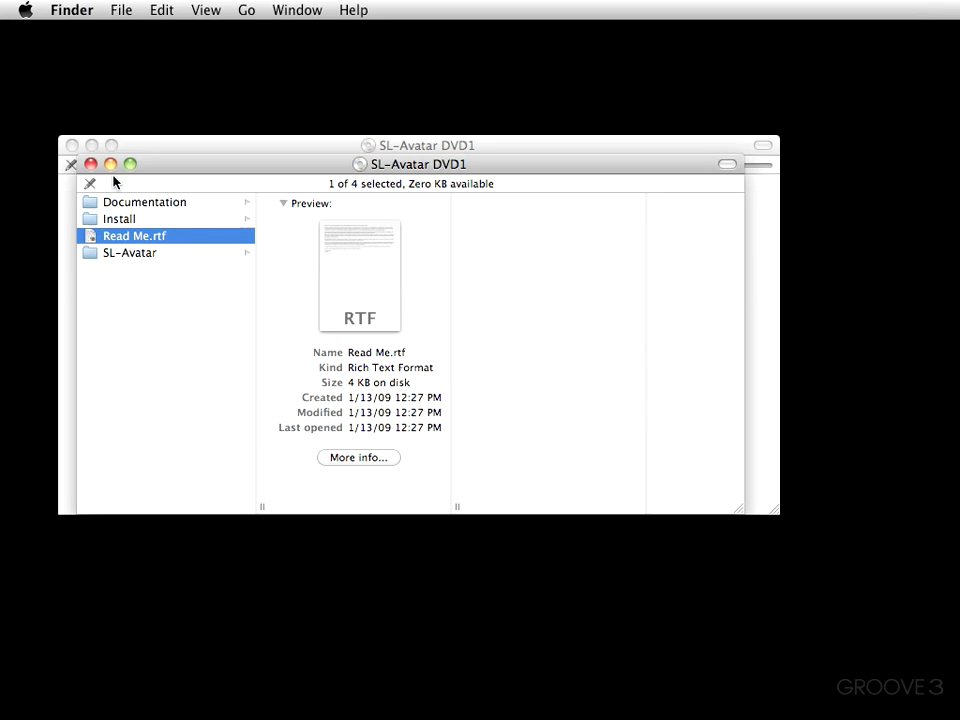
# Inspect the SL-Avatar folder, then select Superior Drummer Installer in Install > Superior Drummer > MAC.
pyautogui.click(123, 258)
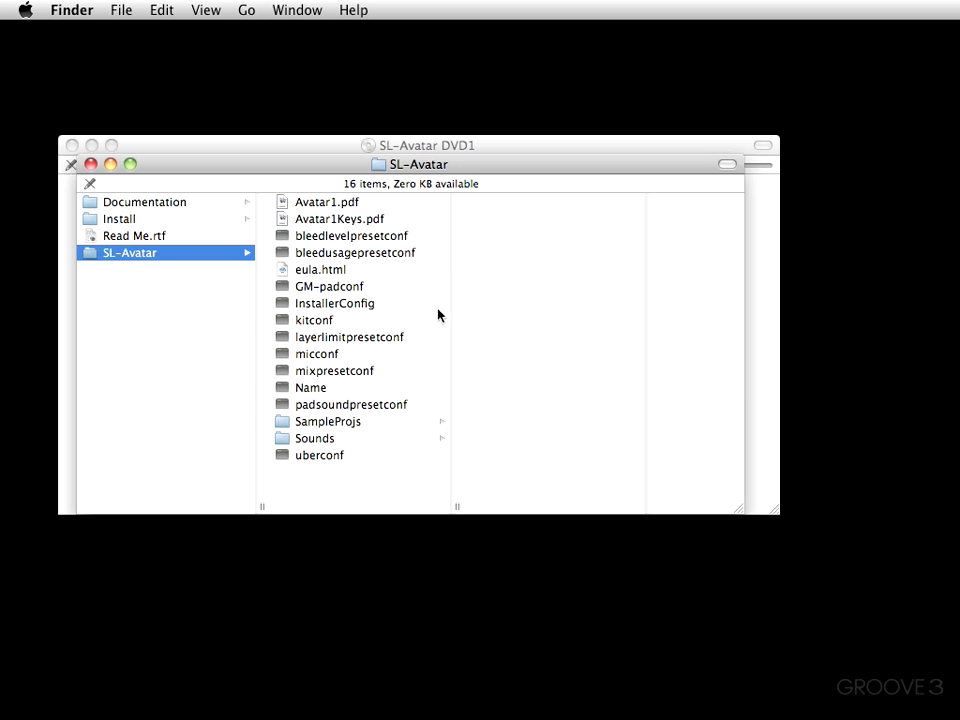
pyautogui.click(323, 204)
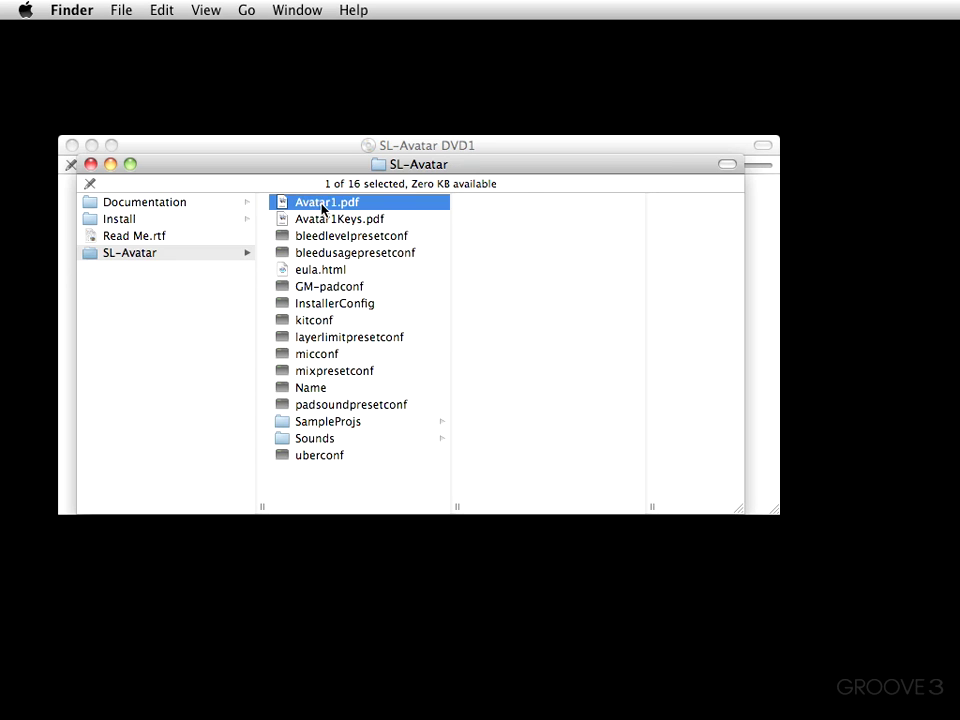
pyautogui.click(313, 320)
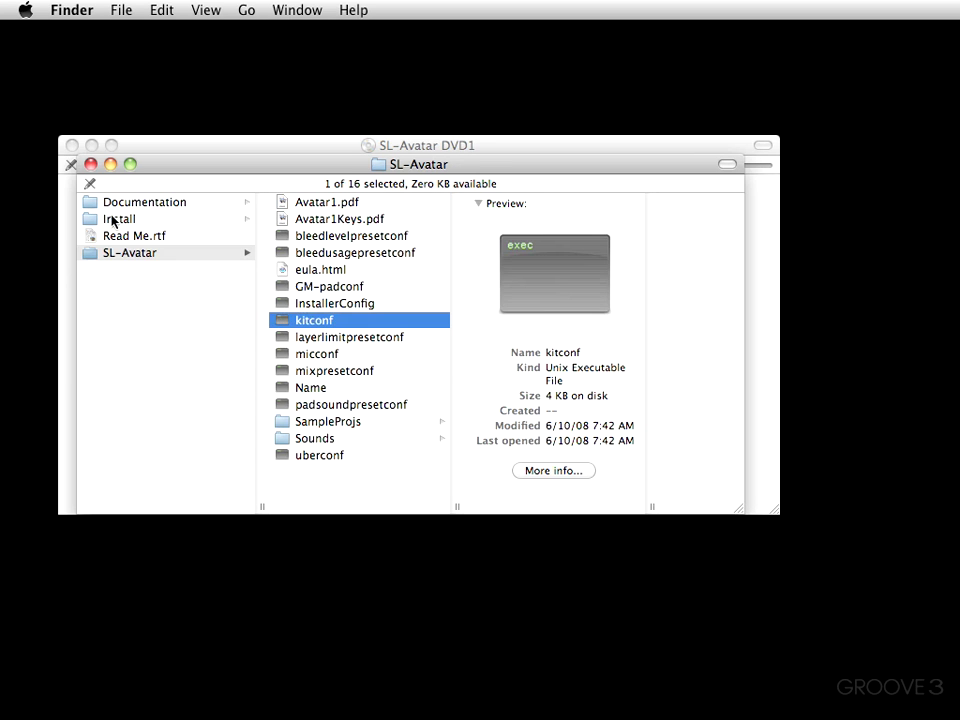
pyautogui.click(112, 218)
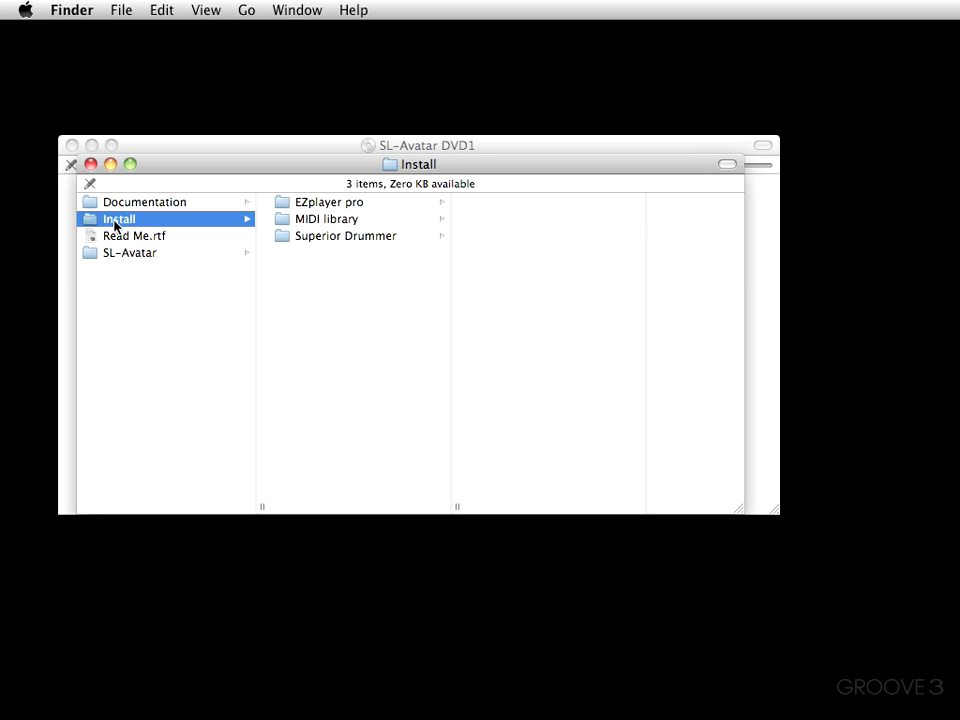
pyautogui.click(323, 237)
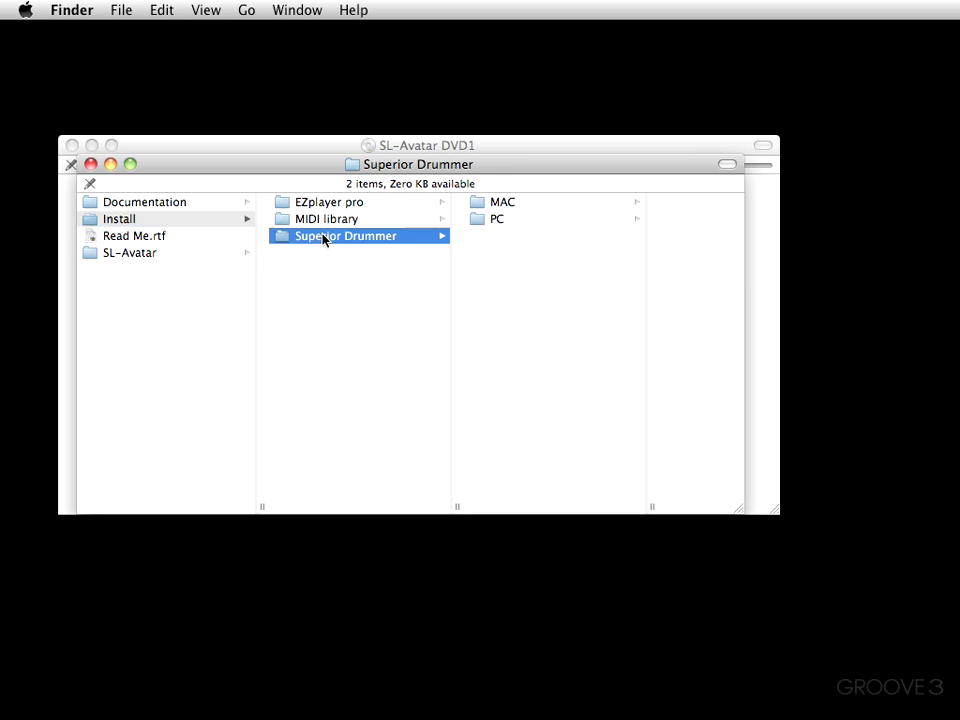
pyautogui.click(496, 203)
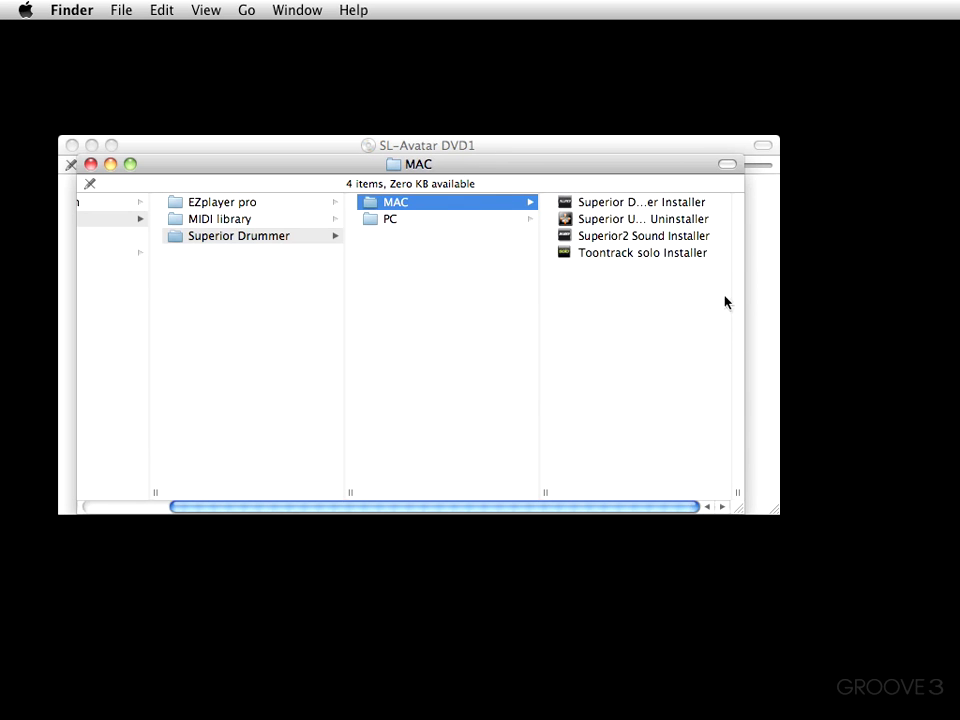
pyautogui.click(617, 207)
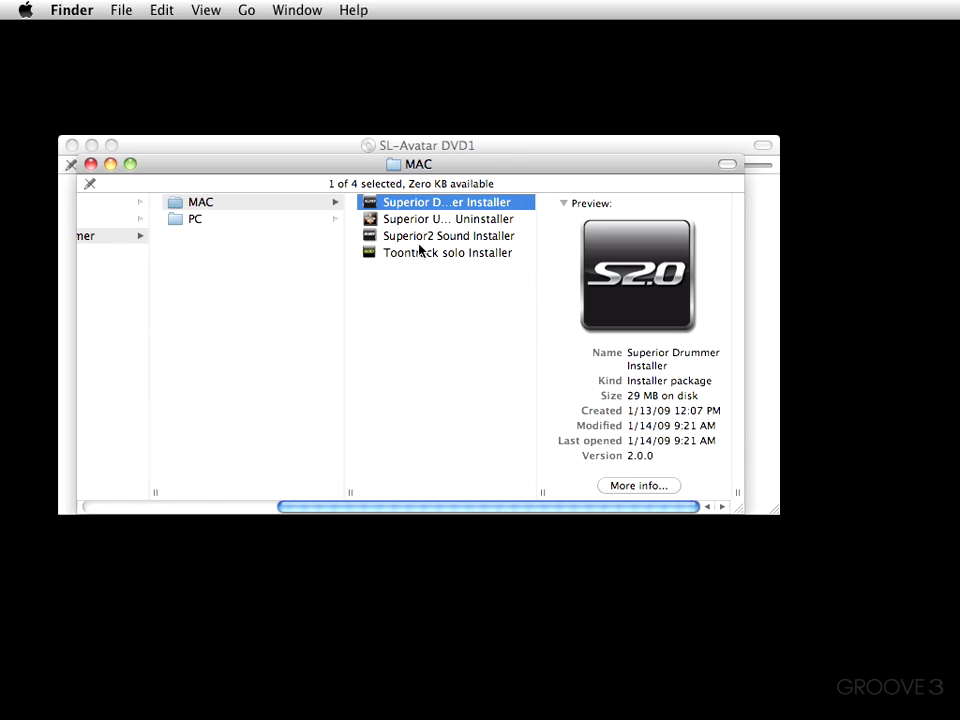
# Launch the Superior Drummer installer, pass the welcome page, and read the default-install advice.
pyautogui.doubleClick(418, 202)
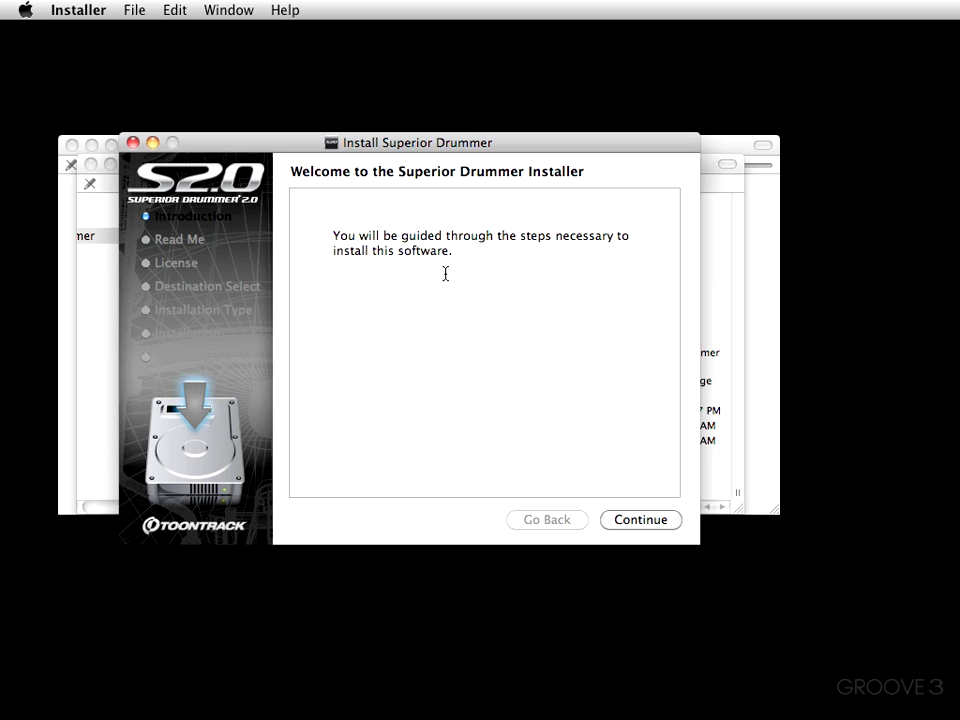
pyautogui.click(638, 522)
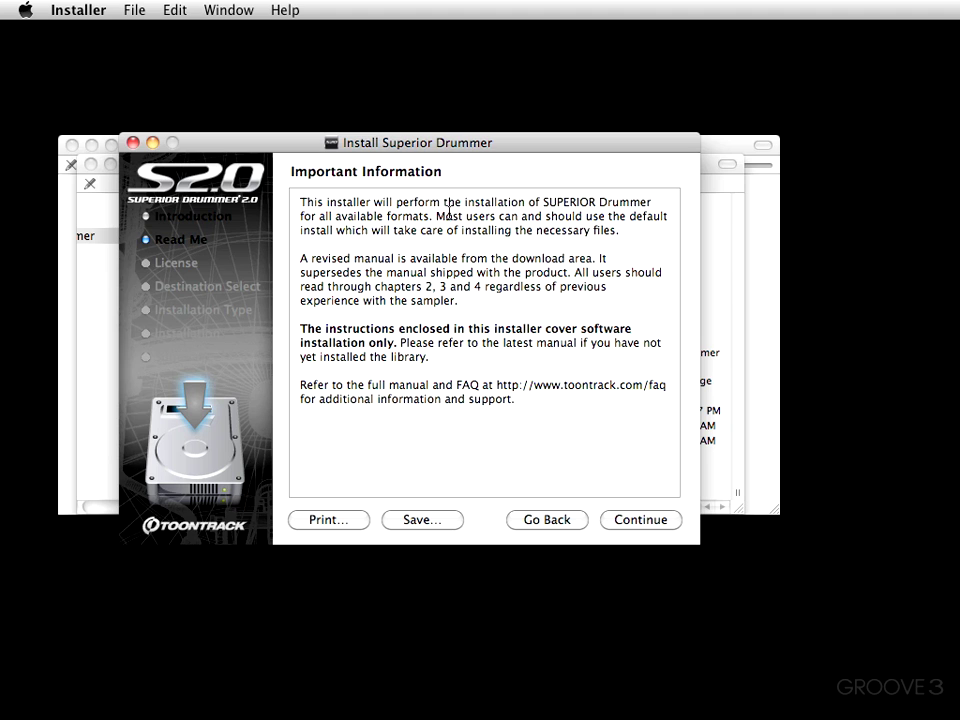
pyautogui.moveTo(436, 218); pyautogui.dragTo(621, 237)
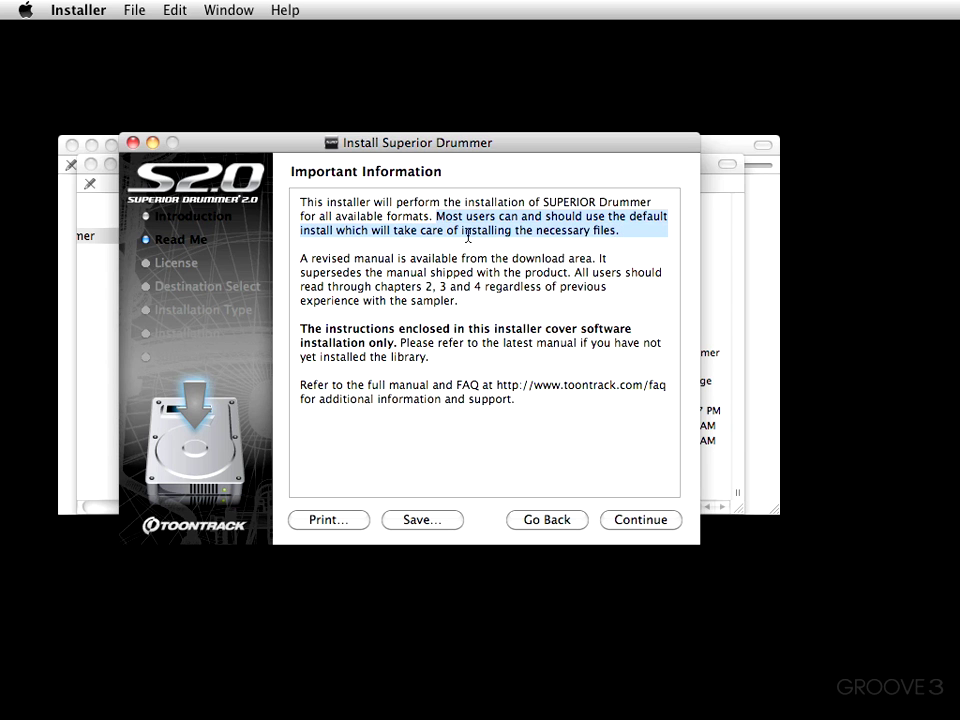
pyautogui.click(295, 262)
# Read the notes on the revised manual, installation steps and FAQ address, then continue.
pyautogui.moveTo(301, 258); pyautogui.dragTo(328, 260)
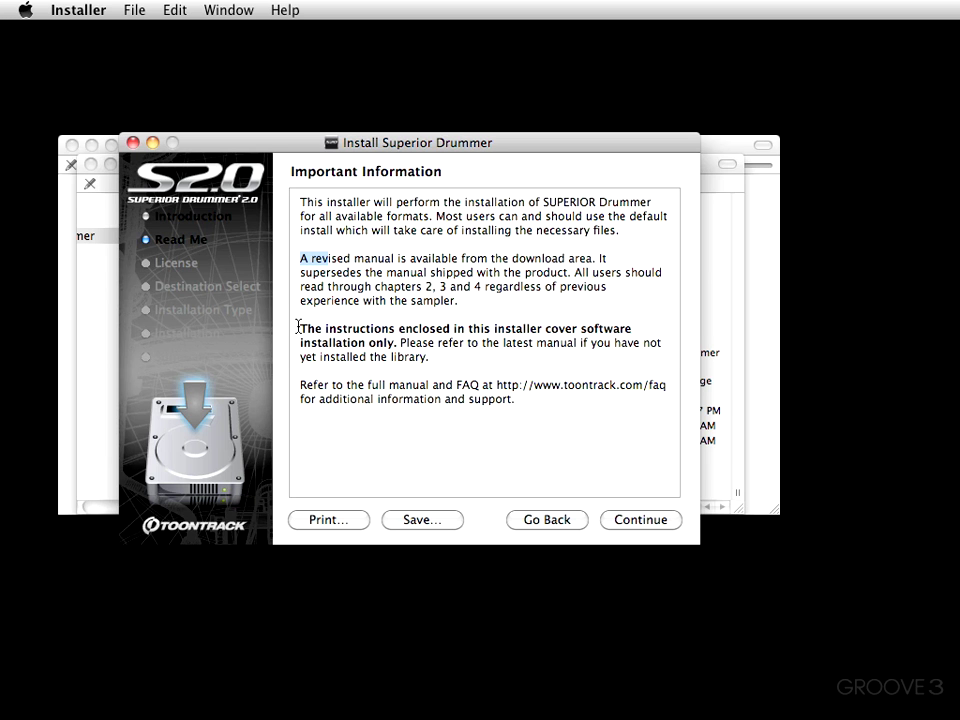
pyautogui.moveTo(298, 326); pyautogui.dragTo(431, 362)
pyautogui.moveTo(300, 384); pyautogui.dragTo(519, 442)
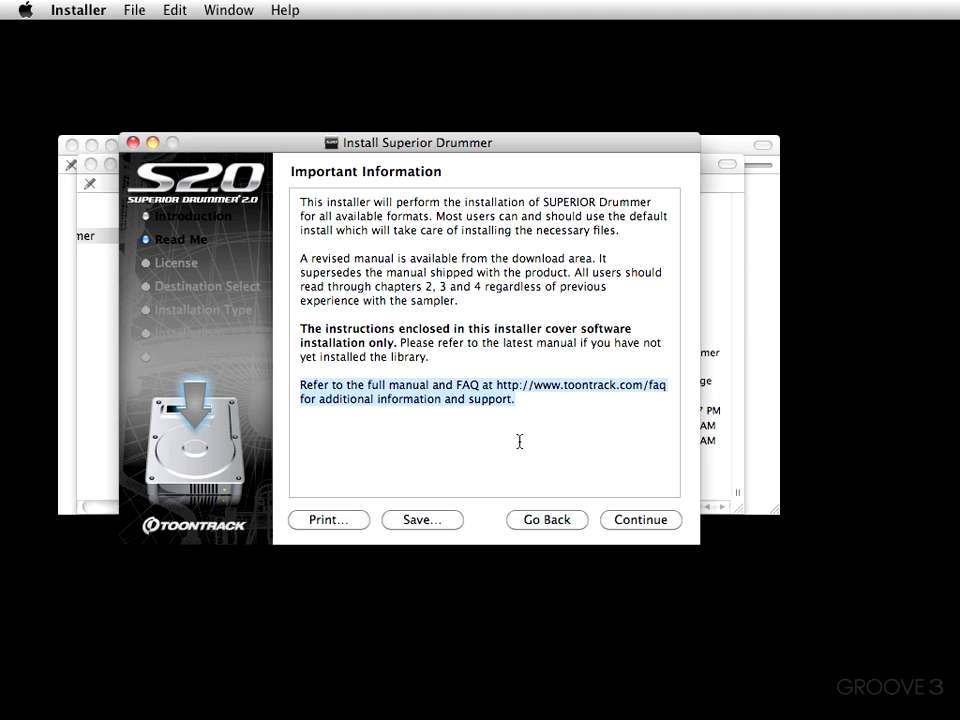
pyautogui.click(520, 434)
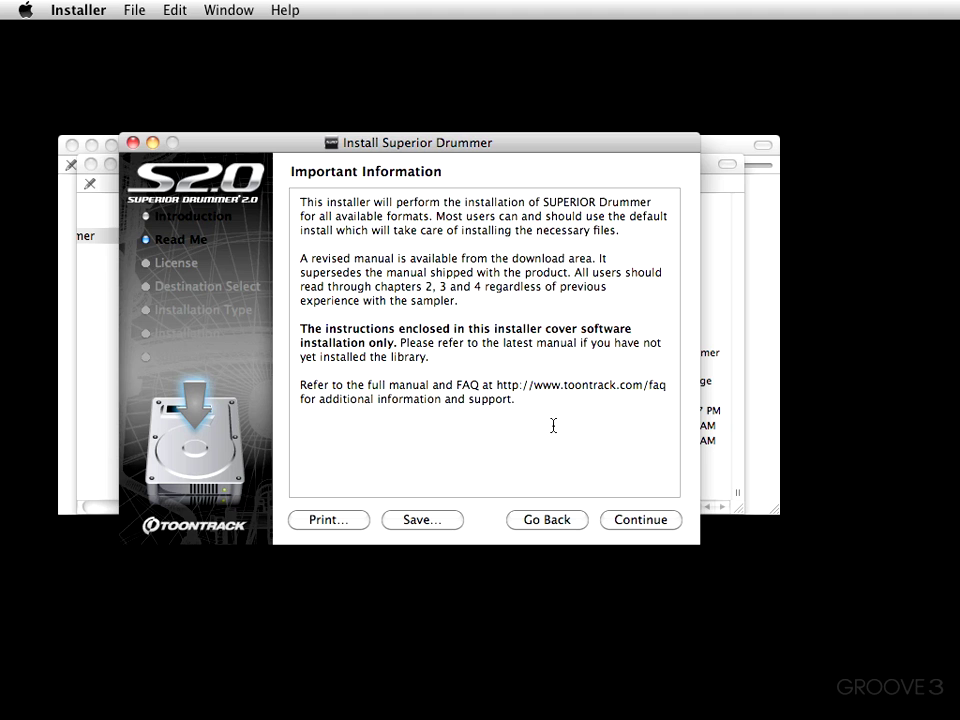
pyautogui.moveTo(455, 385); pyautogui.dragTo(662, 386)
pyautogui.click(553, 448)
pyautogui.click(640, 520)
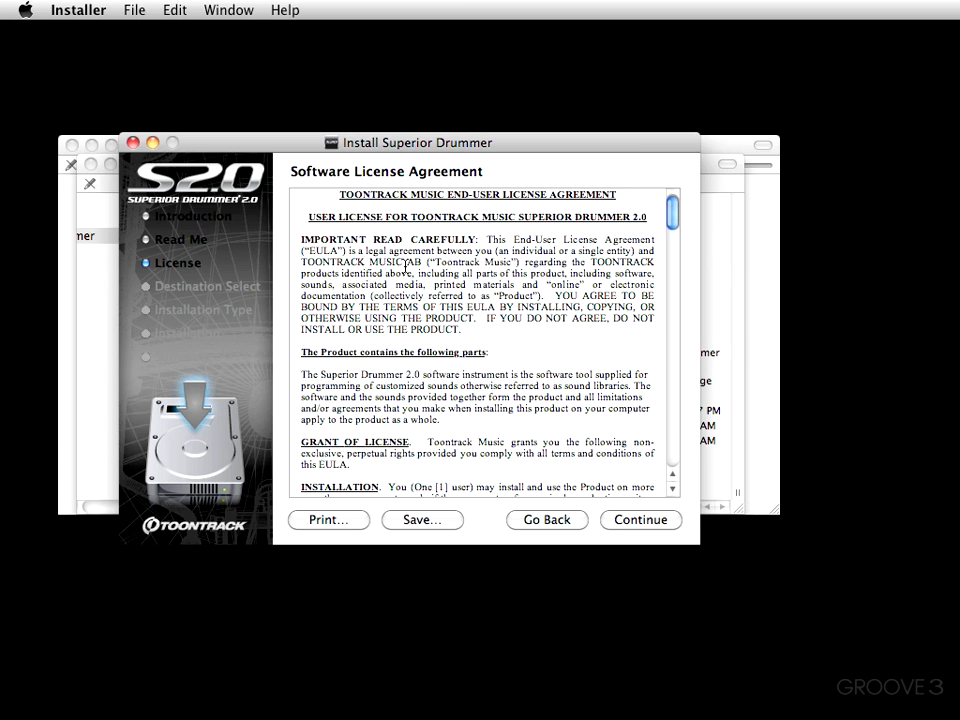
# Scroll through the Superior Drummer license and agree to its terms.
pyautogui.scroll(-10, 405, 266)
pyautogui.scroll(-20, 410, 270)
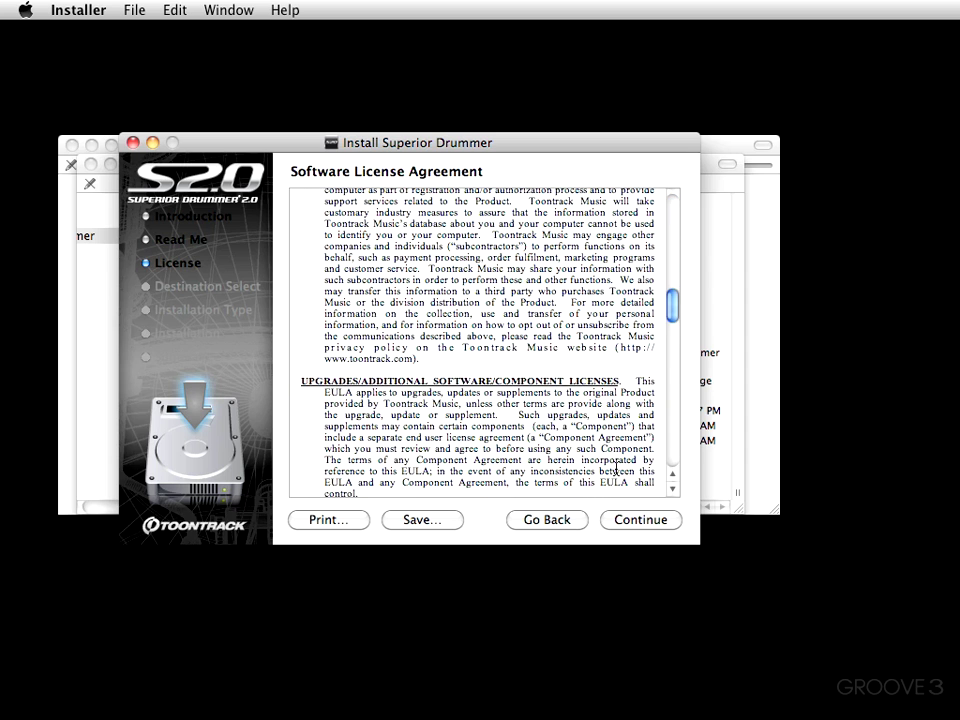
pyautogui.click(630, 521)
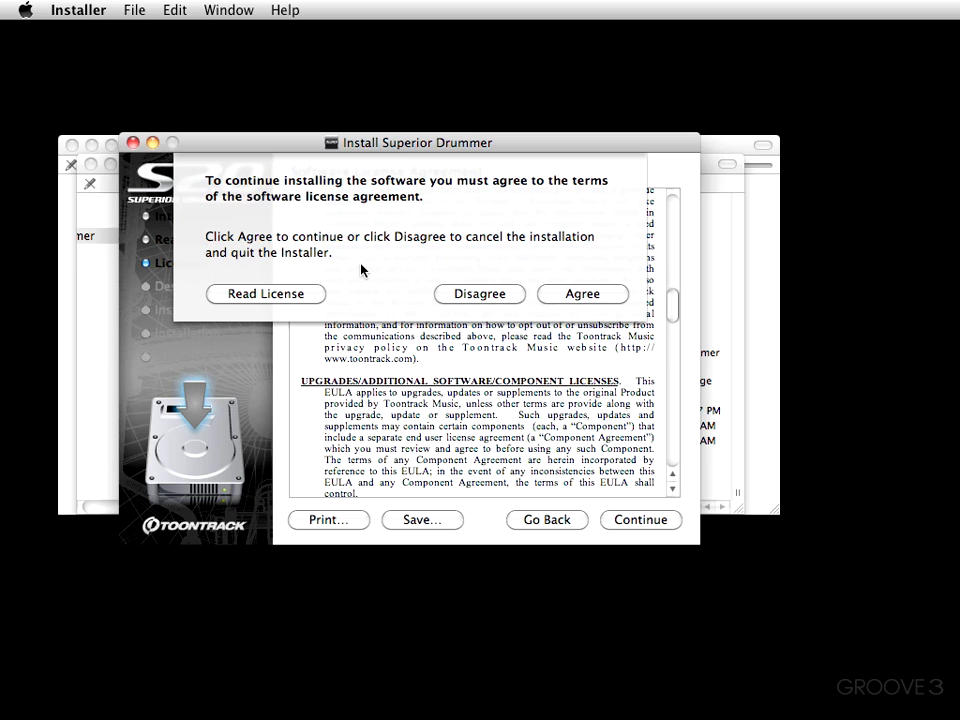
pyautogui.click(578, 296)
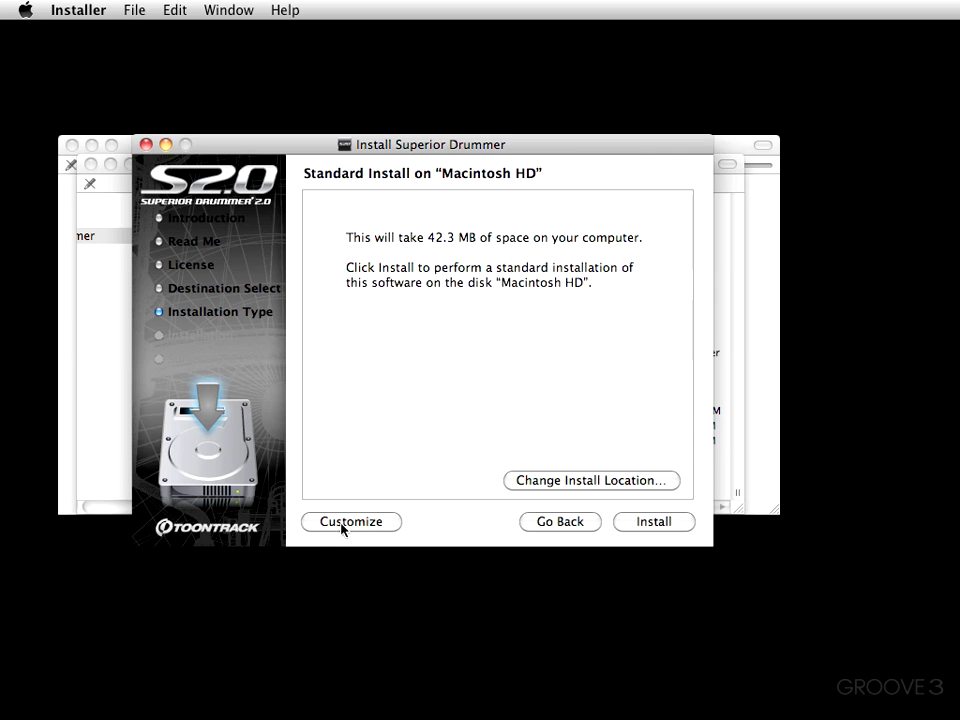
pyautogui.click(373, 521)
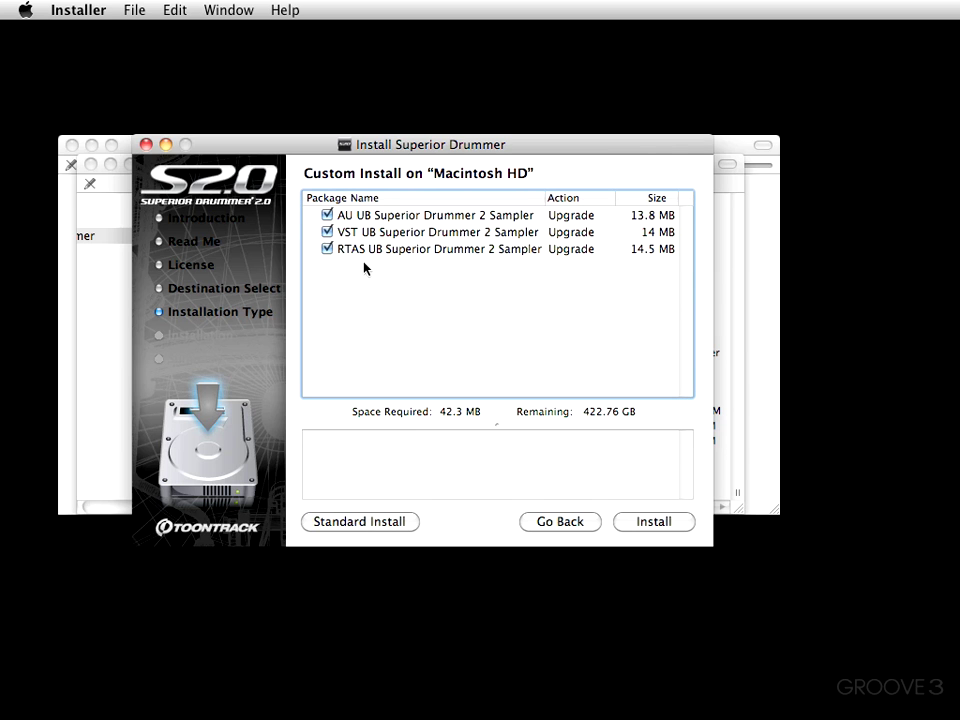
pyautogui.click(328, 250)
pyautogui.click(328, 250)
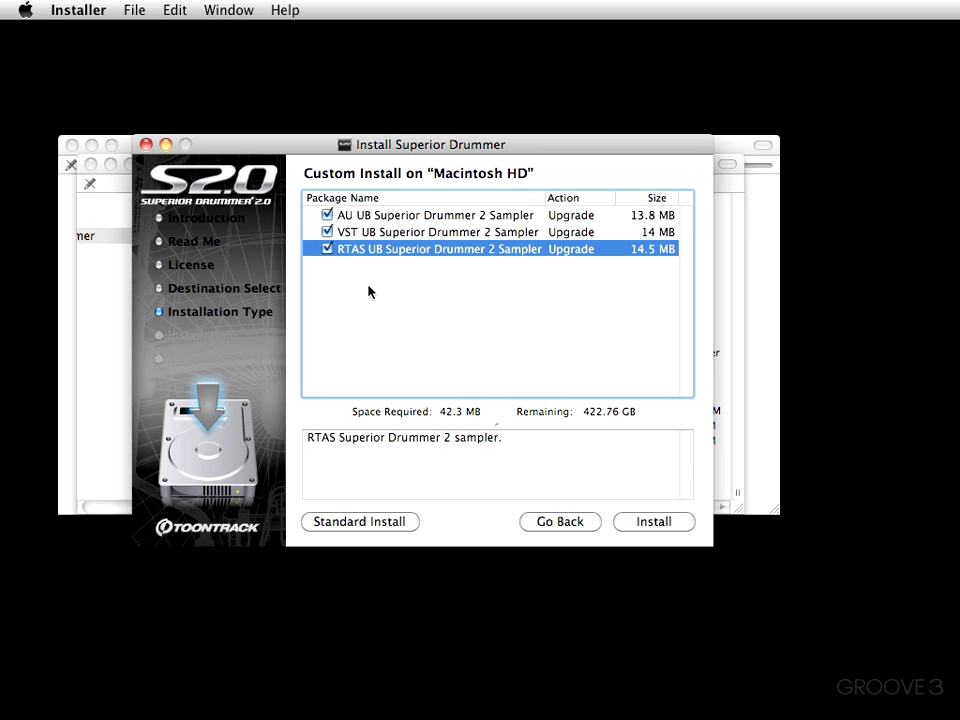
pyautogui.click(349, 234)
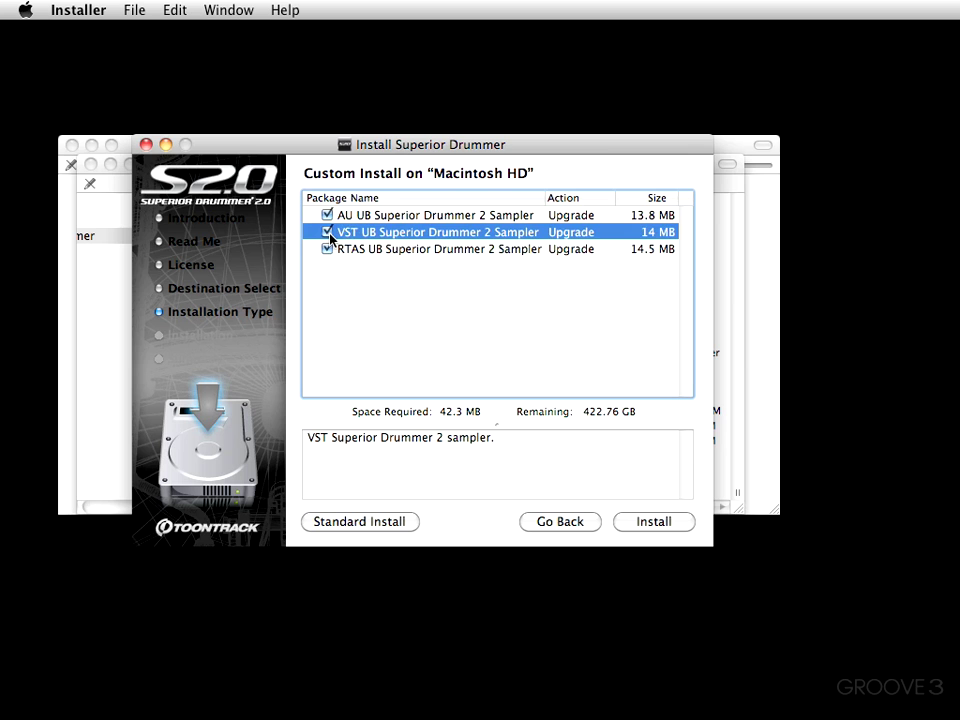
pyautogui.click(328, 233)
pyautogui.click(328, 233)
pyautogui.click(327, 215)
pyautogui.click(327, 215)
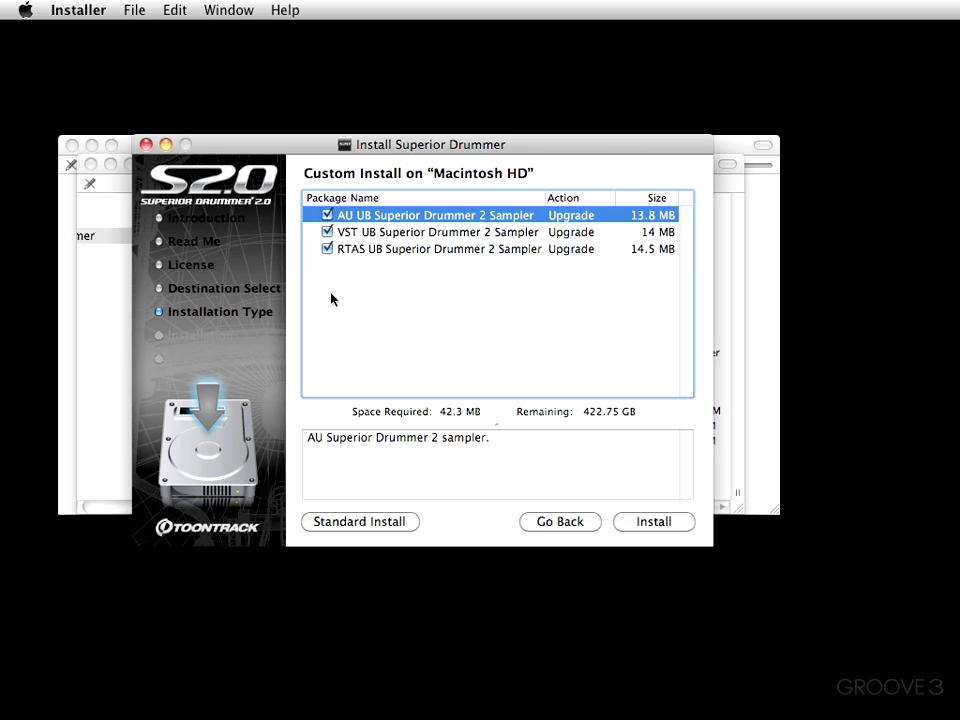
pyautogui.click(368, 523)
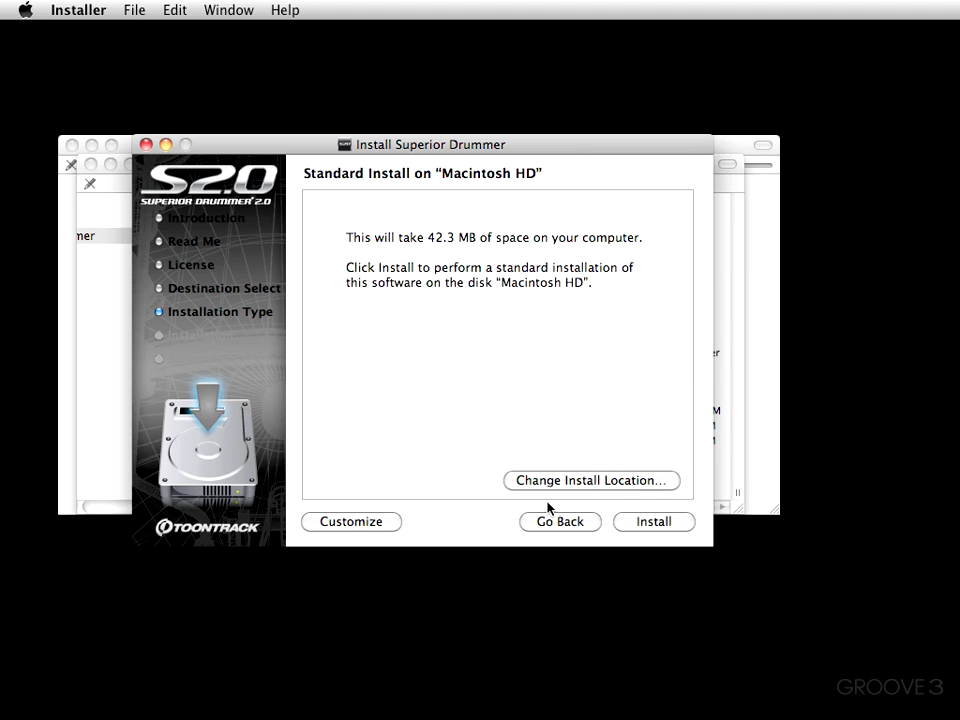
# Run the standard install on Macintosh HD, authenticating with the administrator password.
pyautogui.click(643, 522)
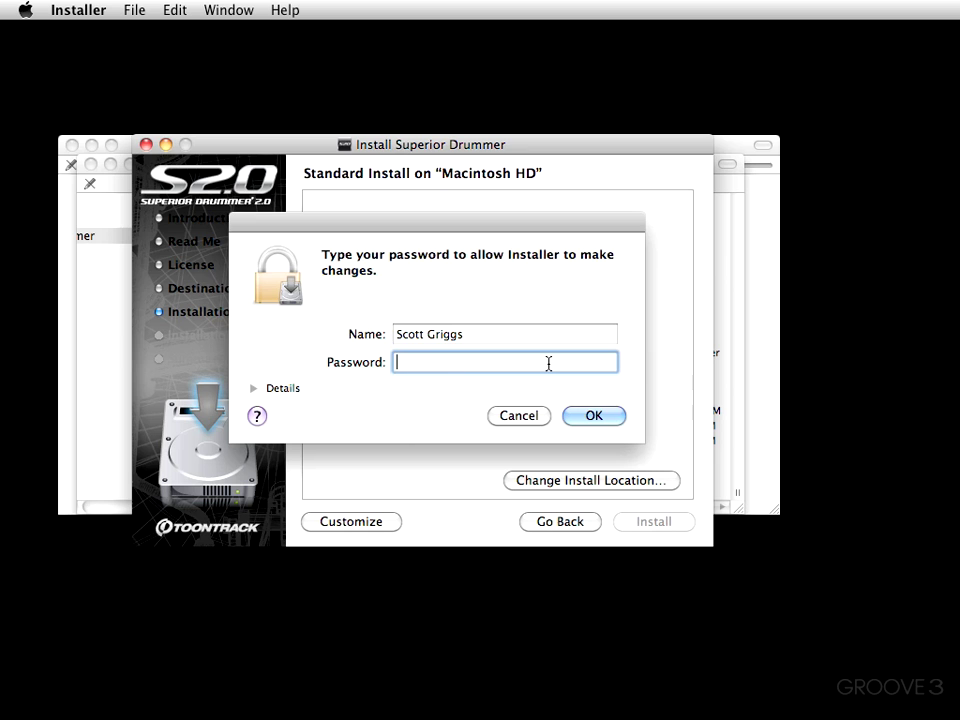
pyautogui.write('*********')
pyautogui.press('Return')
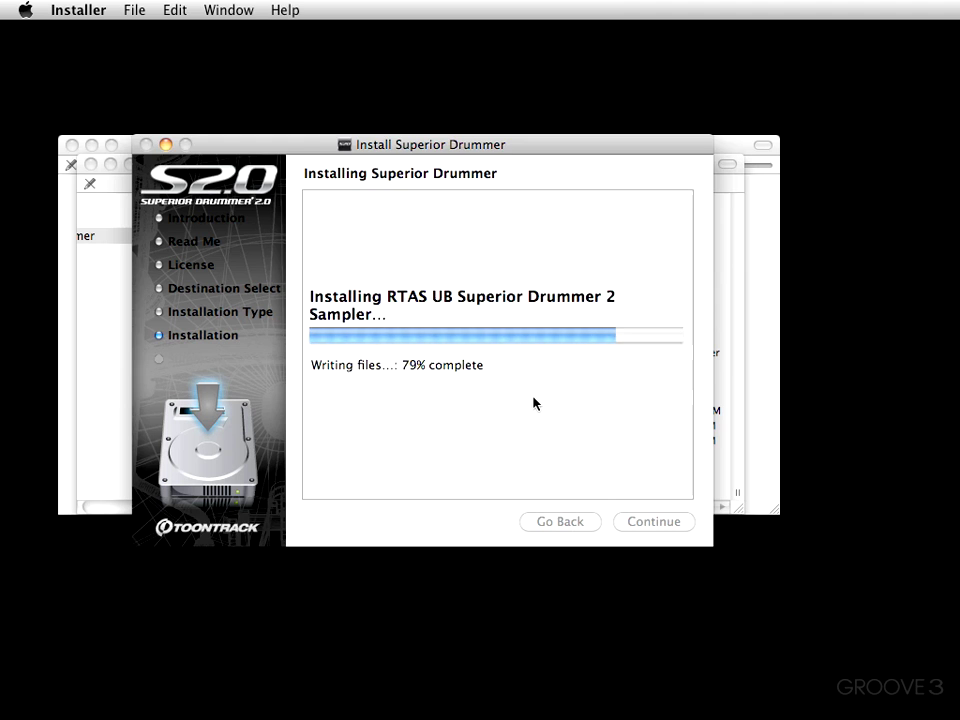
pyautogui.moveTo(507, 557); pyautogui.dragTo(566, 139)
# Close the finished plug-in installer and choose Modify for the N.Y. Avatar library.
pyautogui.click(664, 521)
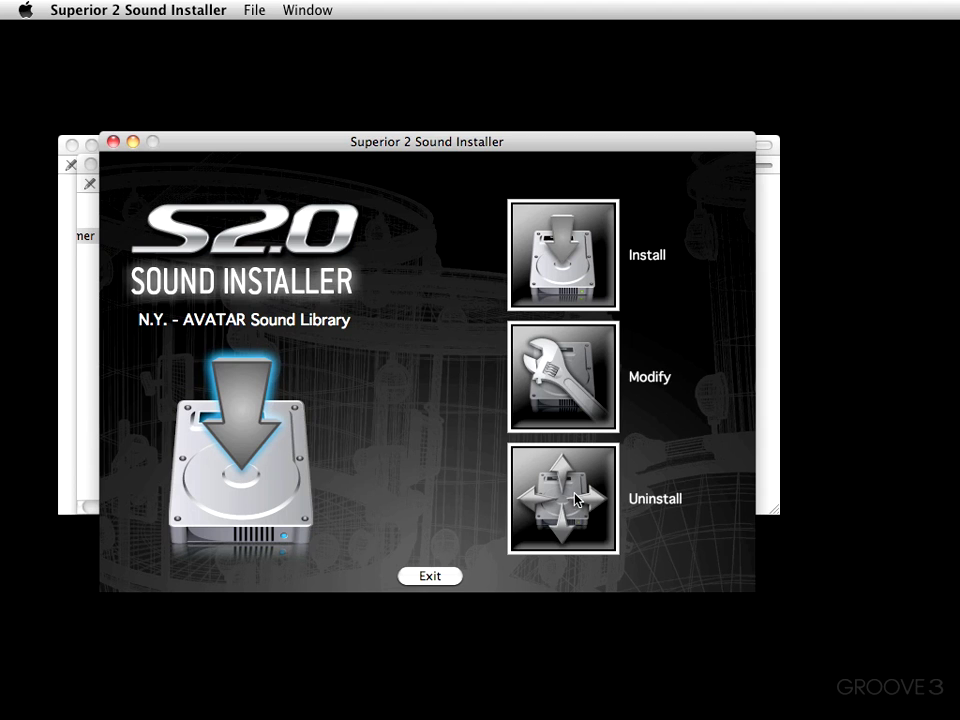
pyautogui.click(566, 387)
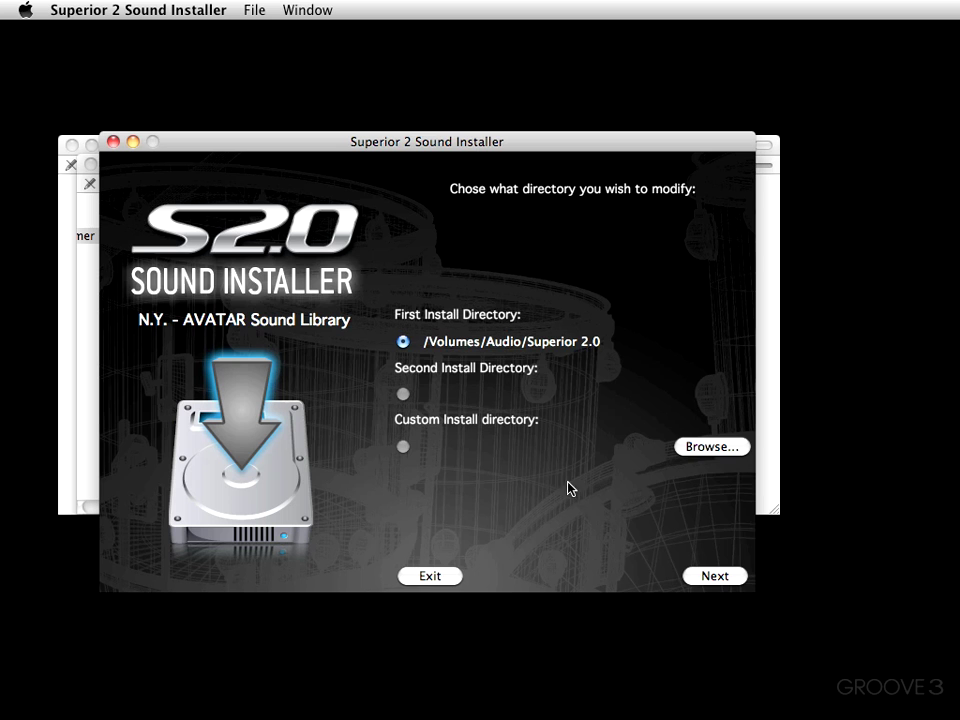
# Create a 'Superior 2' folder on the Audio drive and choose it as the custom directory.
pyautogui.click(706, 448)
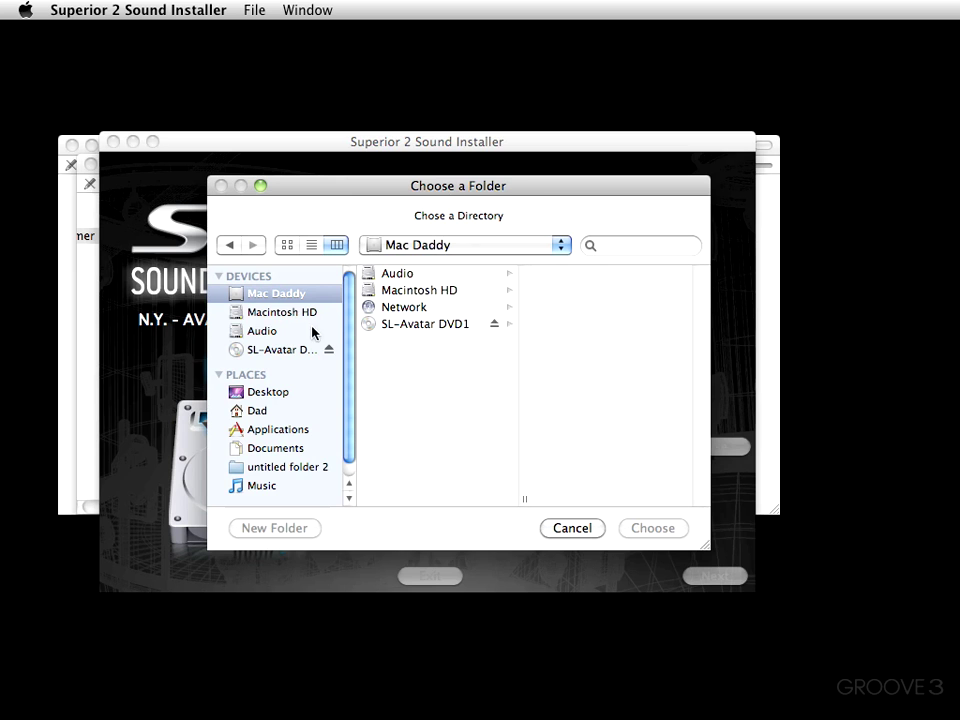
pyautogui.click(250, 332)
pyautogui.scroll(-5, 413, 398)
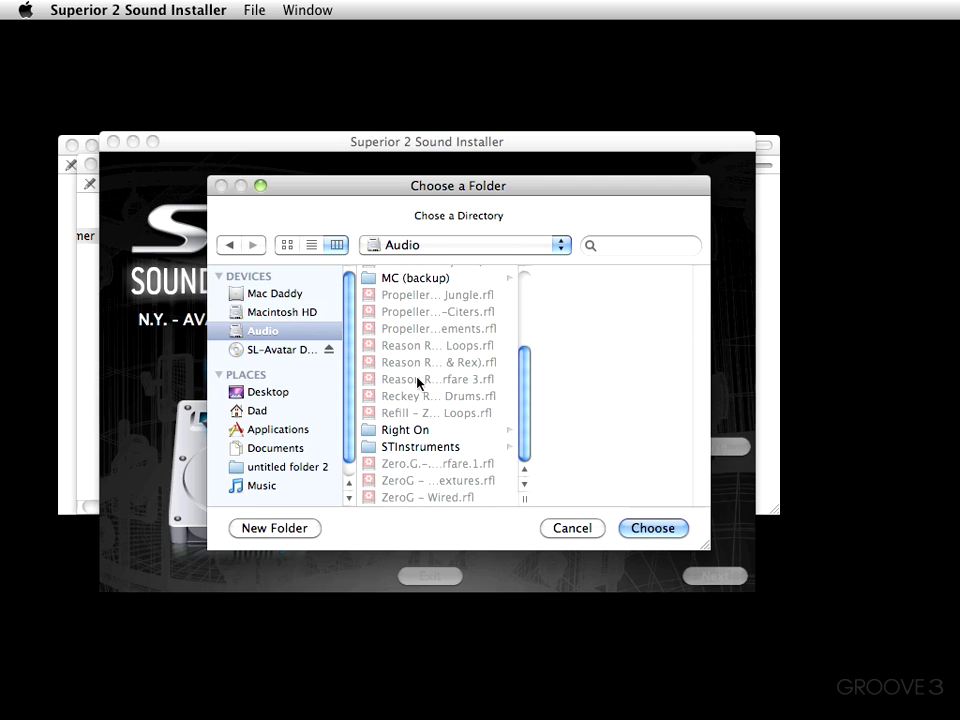
pyautogui.scroll(5, 418, 382)
pyautogui.scroll(-5, 418, 382)
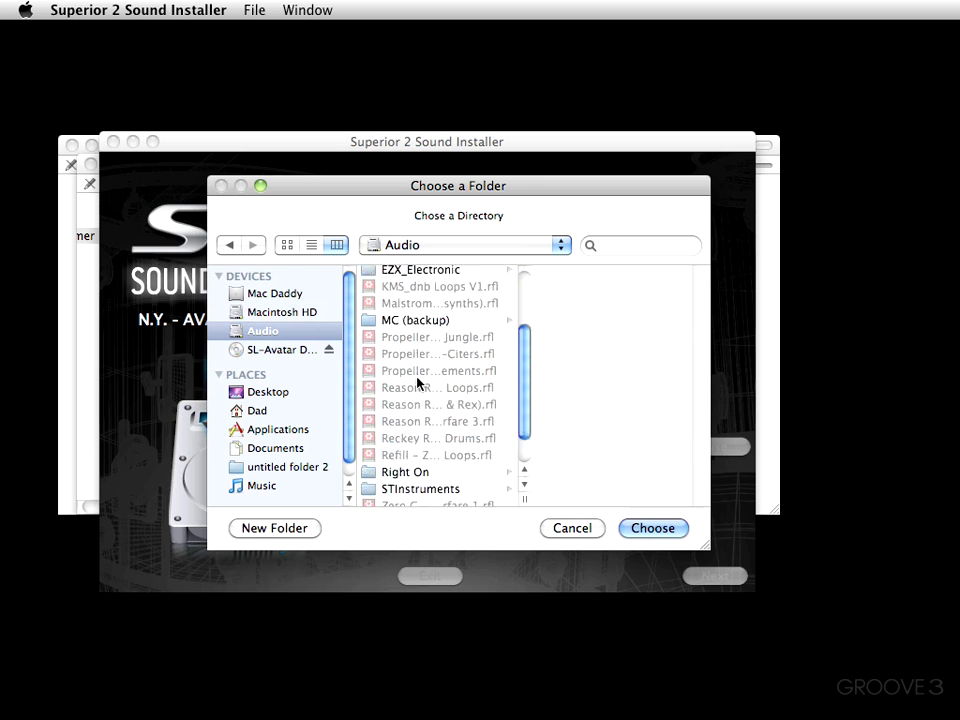
pyautogui.click(300, 529)
pyautogui.write('Superior 2')
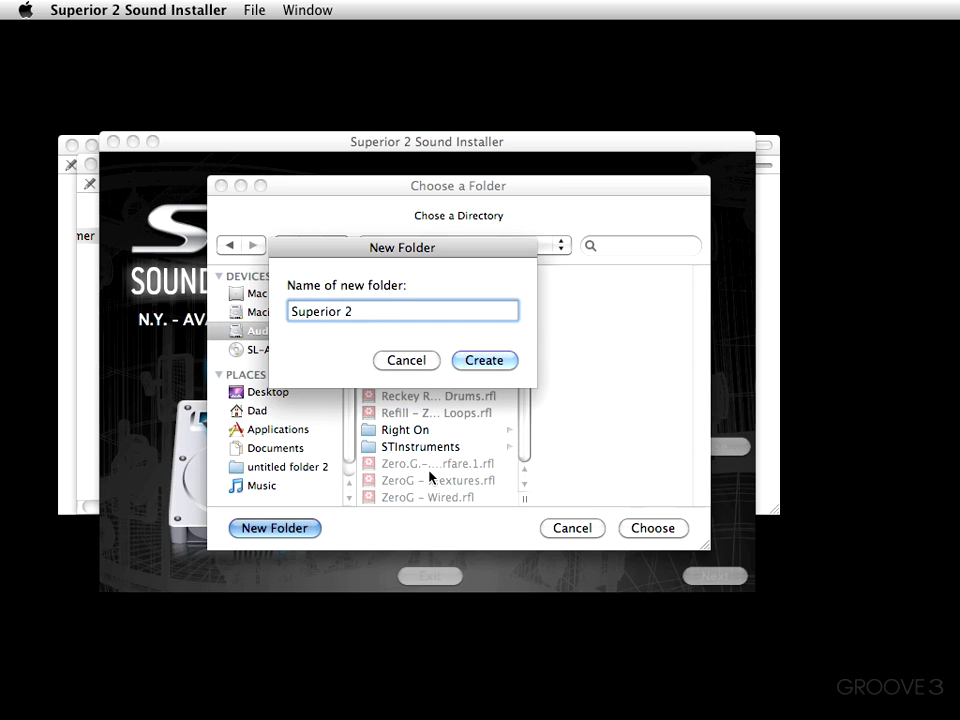
pyautogui.click(491, 362)
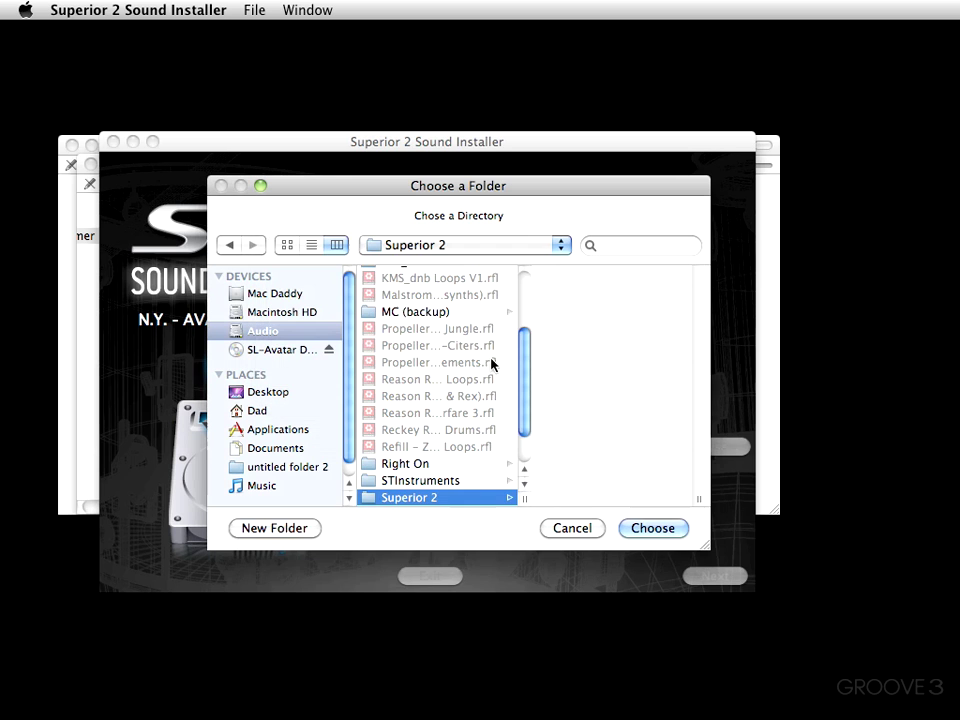
pyautogui.scroll(-3, 405, 480)
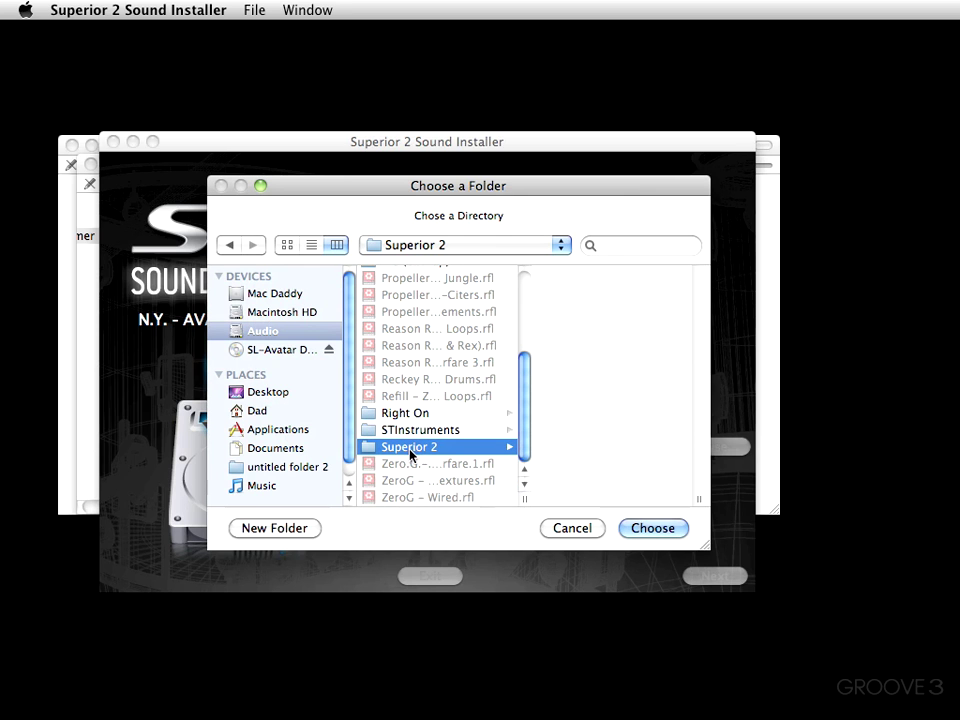
pyautogui.click(655, 528)
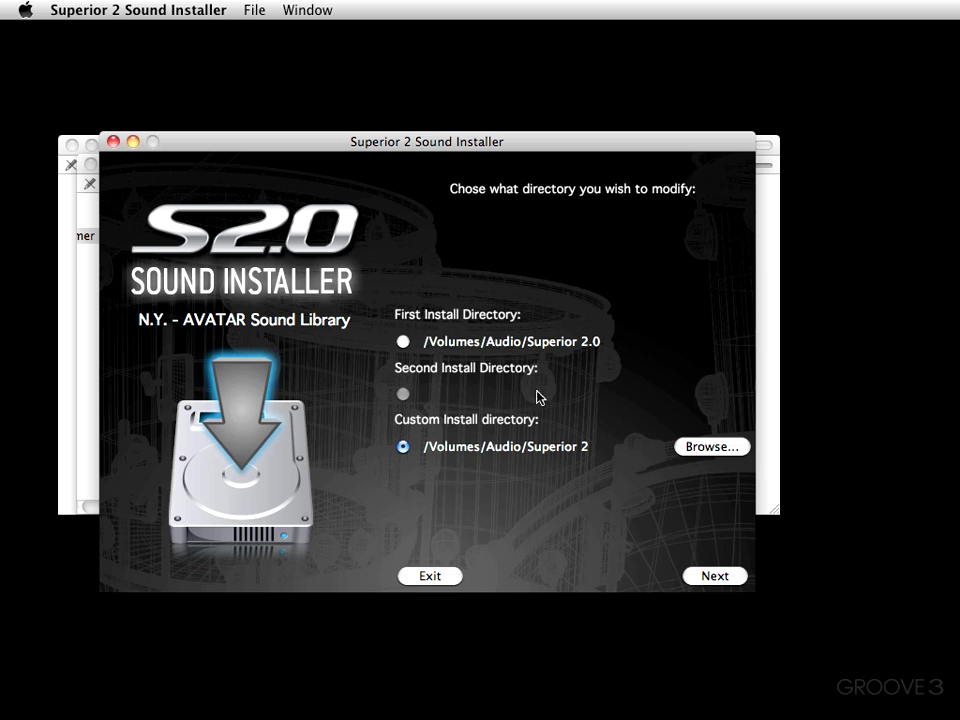
# Choose Full Installation with All tools (18265 MB) and start installing the N.Y. Avatar sounds.
pyautogui.click(709, 576)
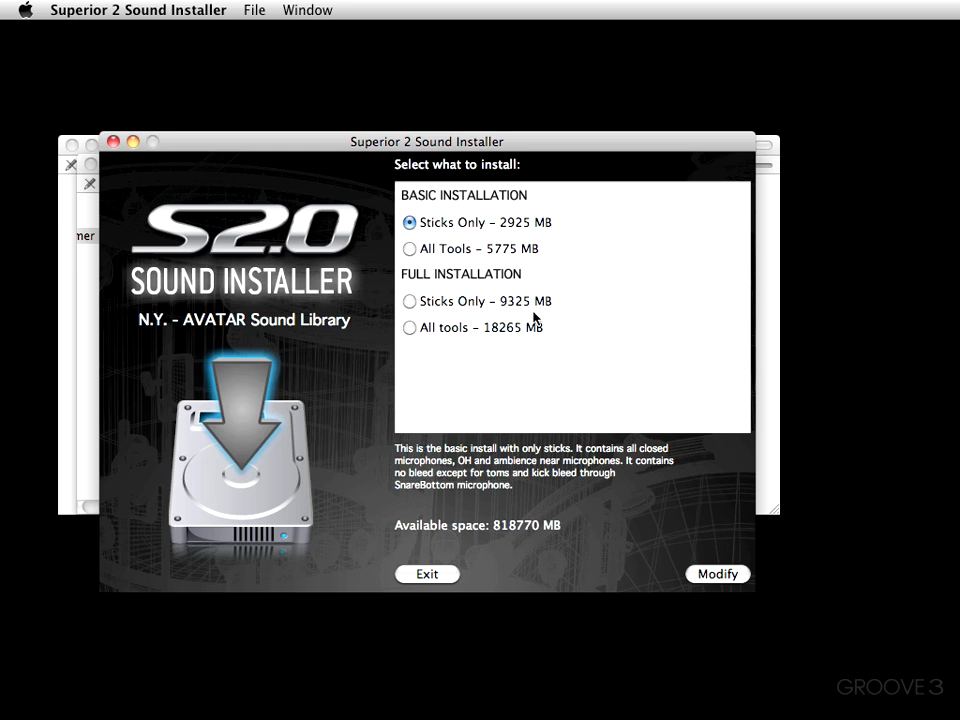
pyautogui.click(446, 330)
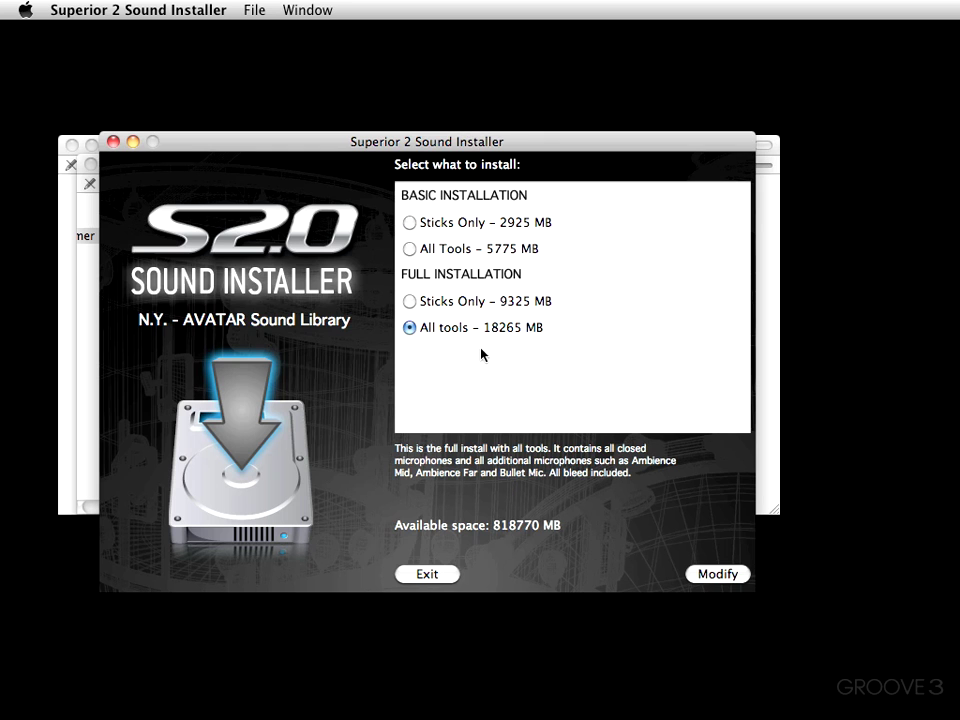
pyautogui.click(716, 575)
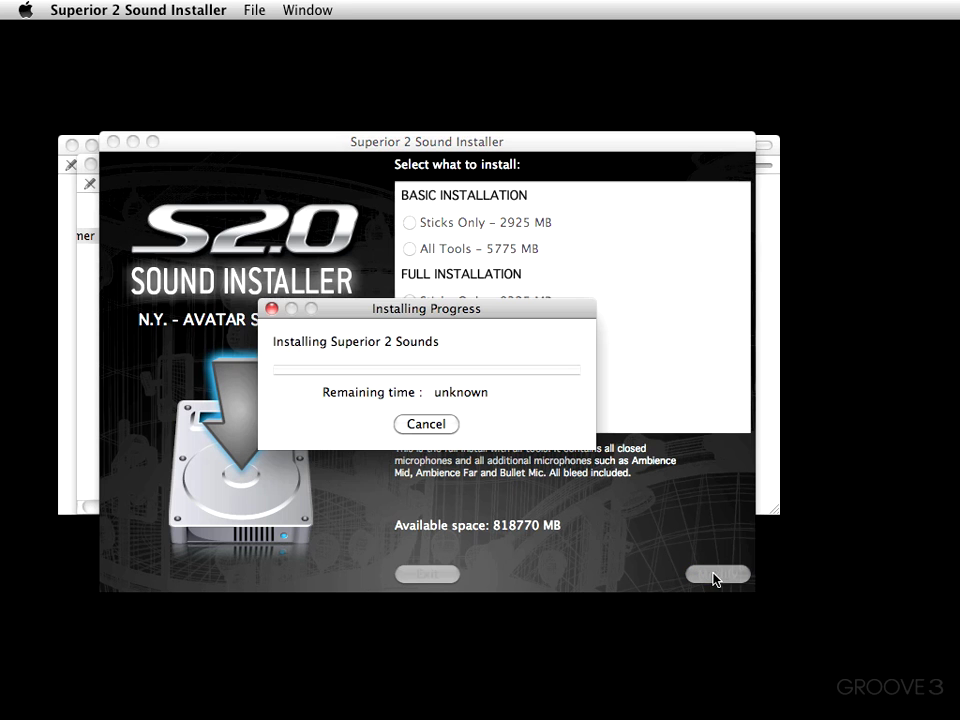